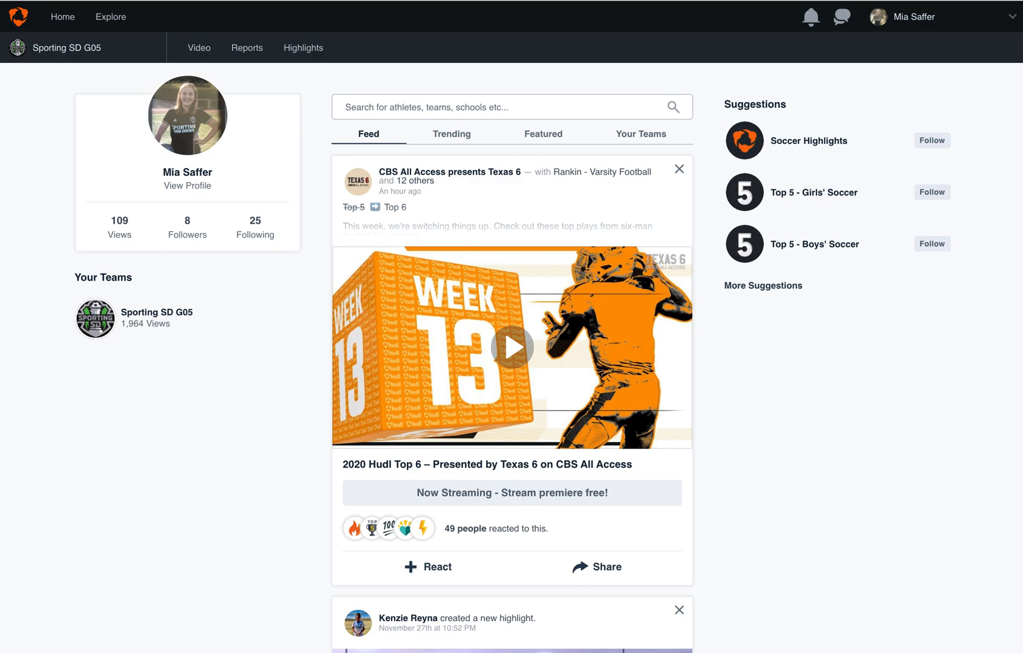
# Open the "@ Legends FC- Temecula - Game" recording from the team's video library, replay the moment and pause it at 4:57.
pyautogui.click(204, 55)
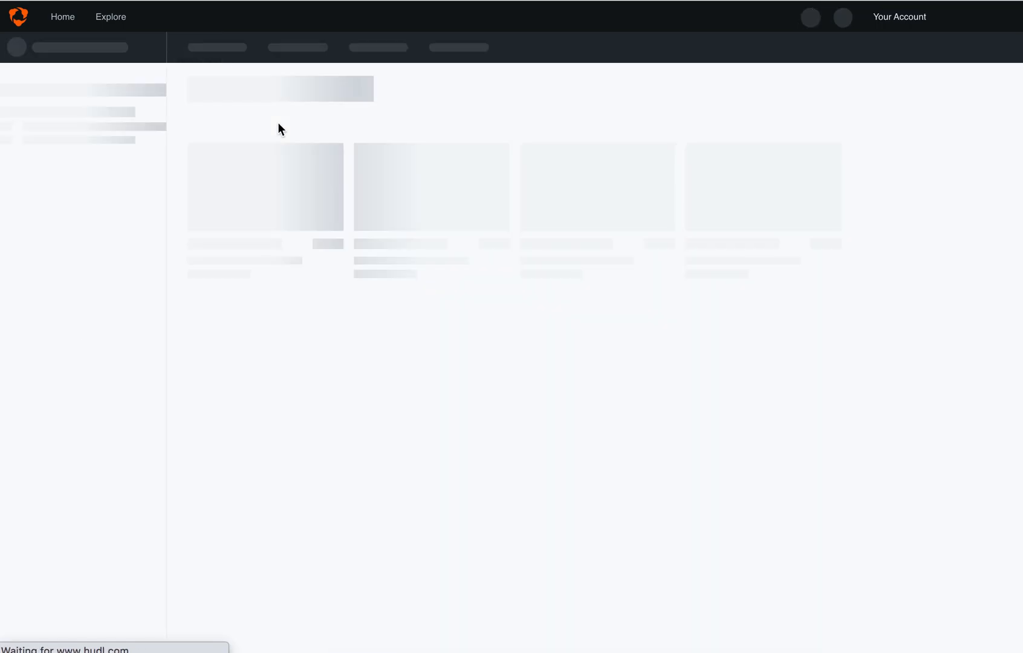
pyautogui.moveTo(309, 171)
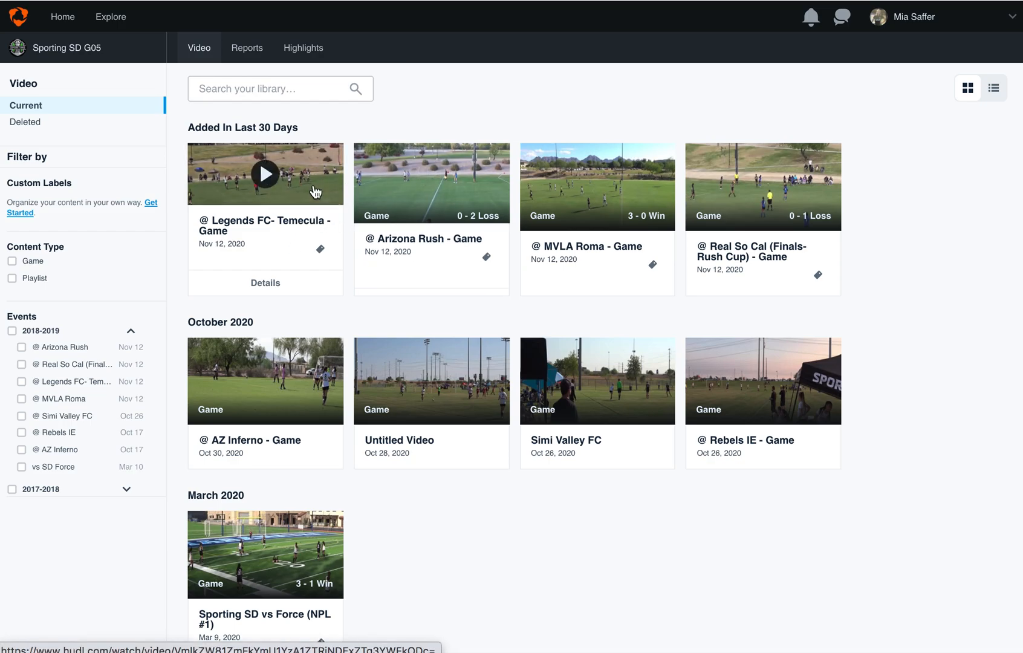
pyautogui.click(314, 182)
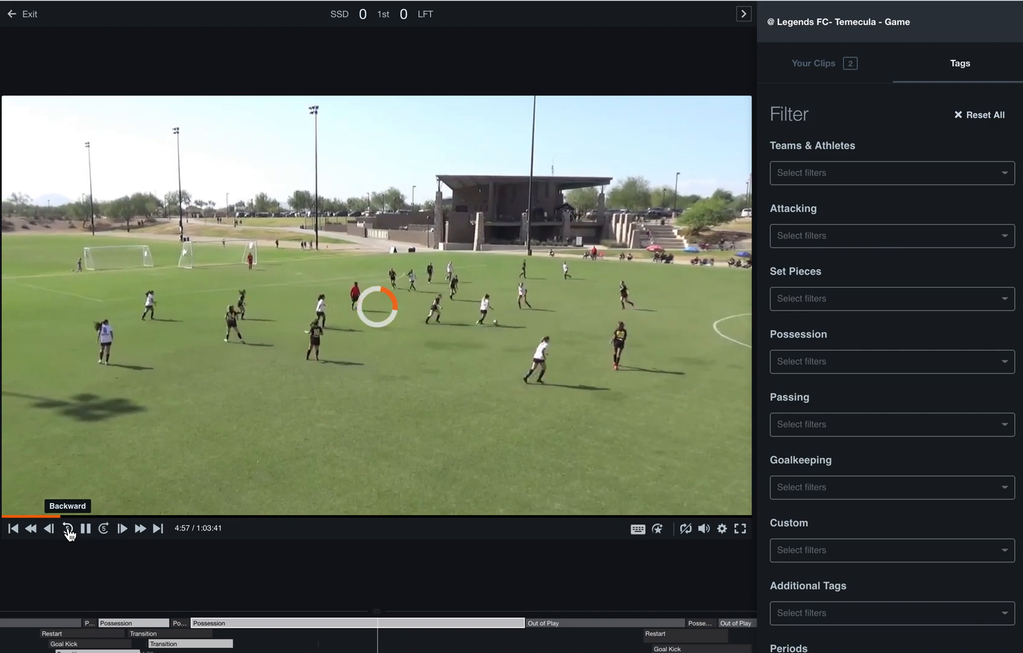
pyautogui.click(69, 530)
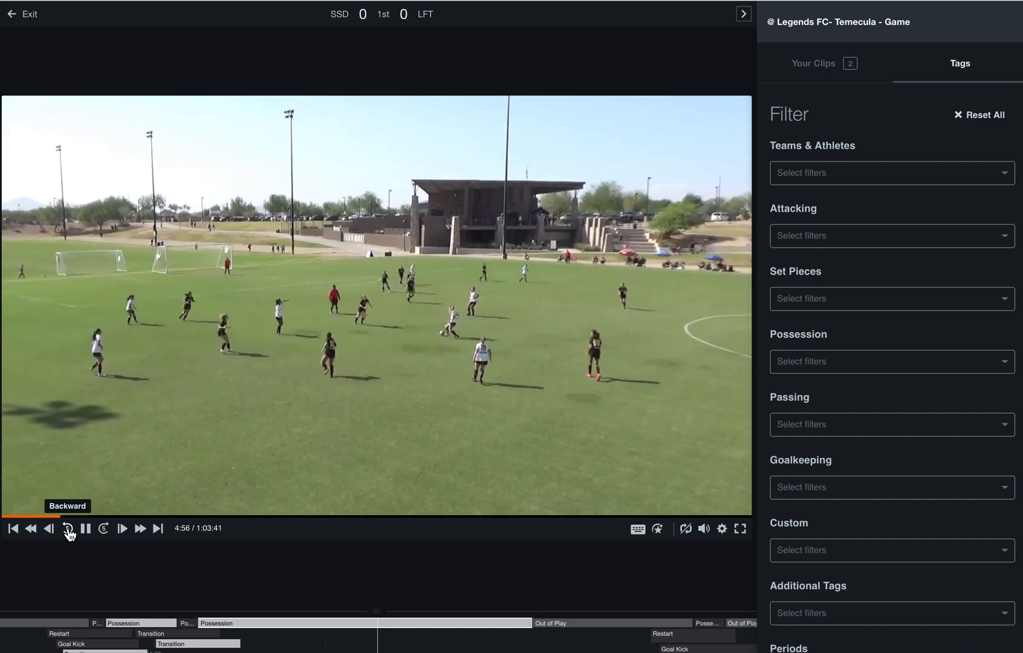
pyautogui.click(85, 529)
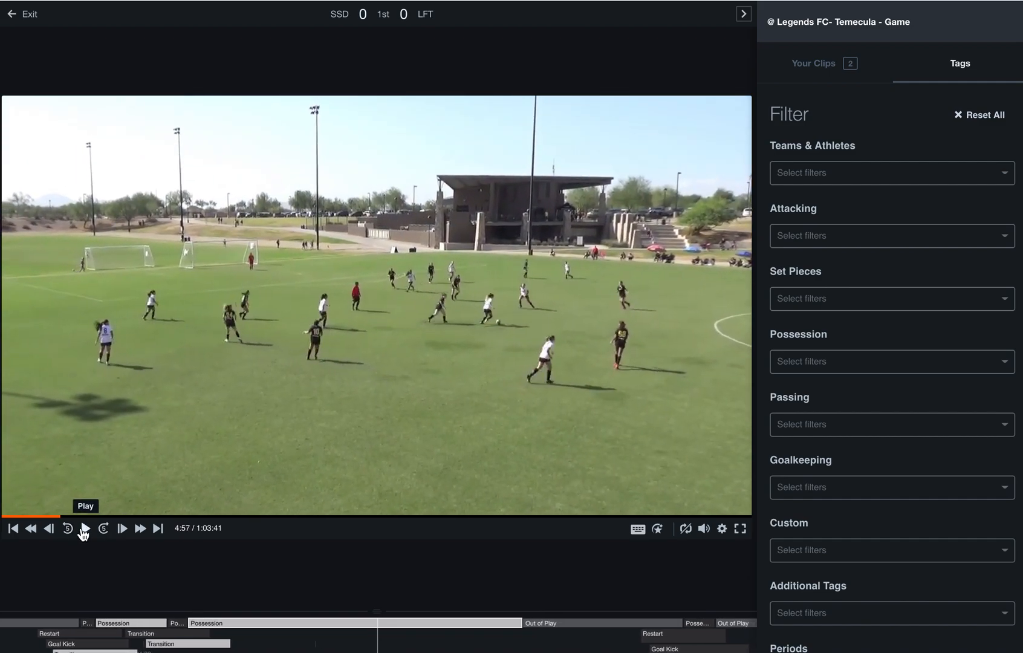
# Create a clip of the paused game moment in the personal clips list and pause the resumed playback.
pyautogui.click(816, 74)
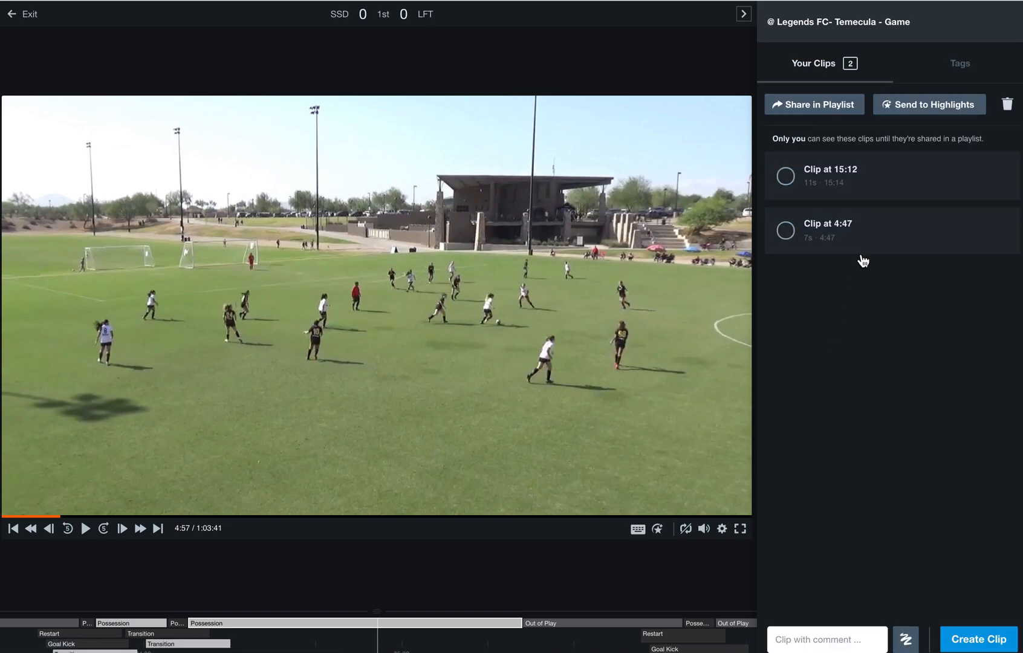
pyautogui.click(970, 641)
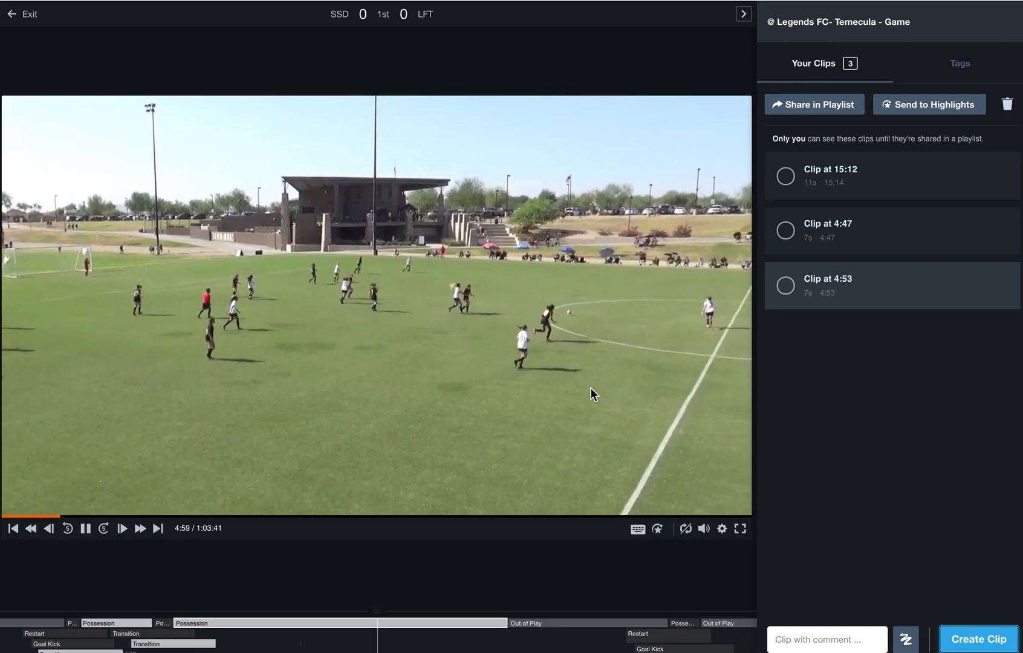
pyautogui.click(86, 528)
pyautogui.moveTo(840, 296)
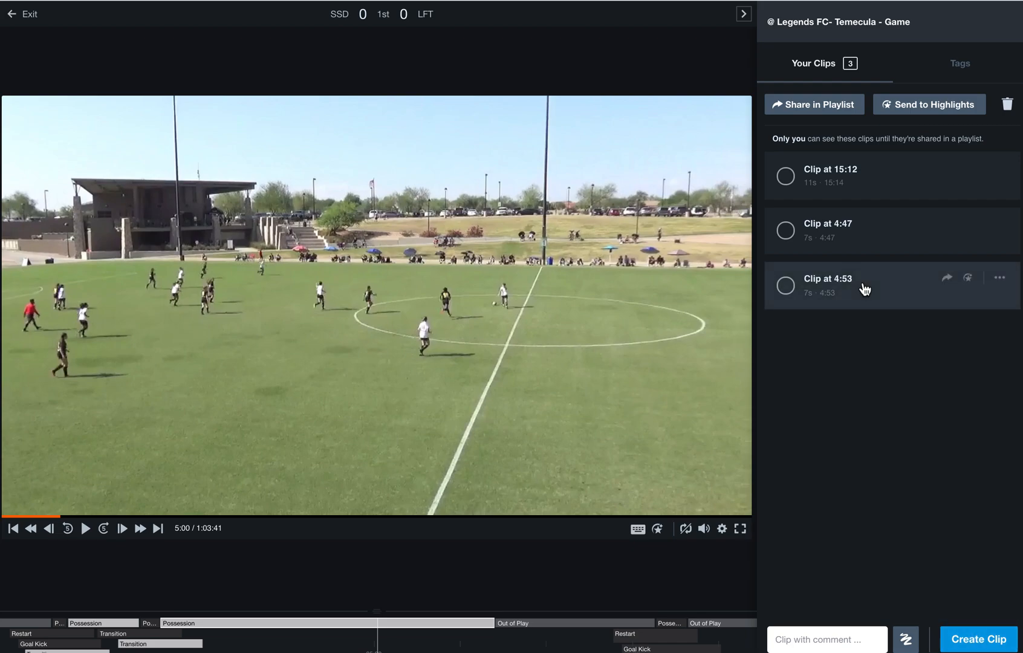
# Open the new clip at 4:53 for editing, extend its start back to 4:52 and play it to check the range.
pyautogui.click(865, 289)
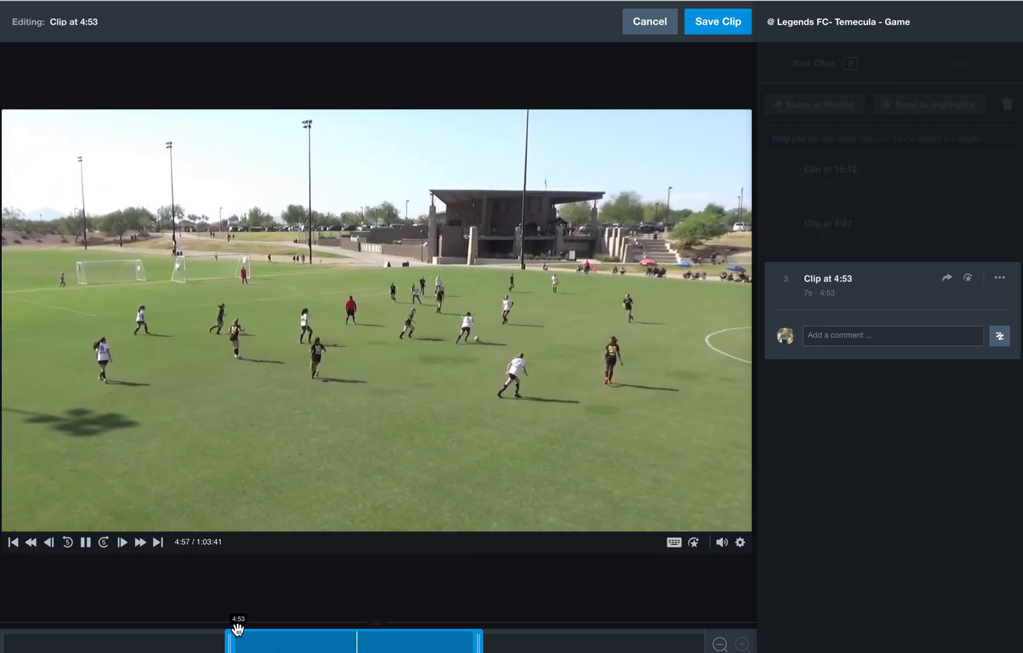
pyautogui.moveTo(230, 642); pyautogui.dragTo(203, 643)
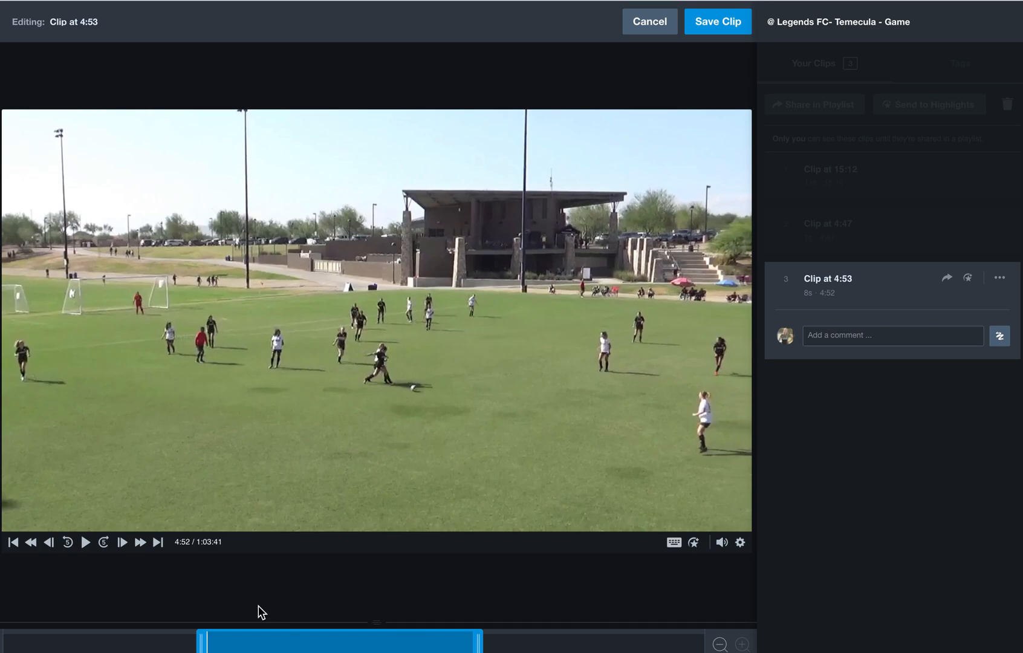
pyautogui.click(86, 546)
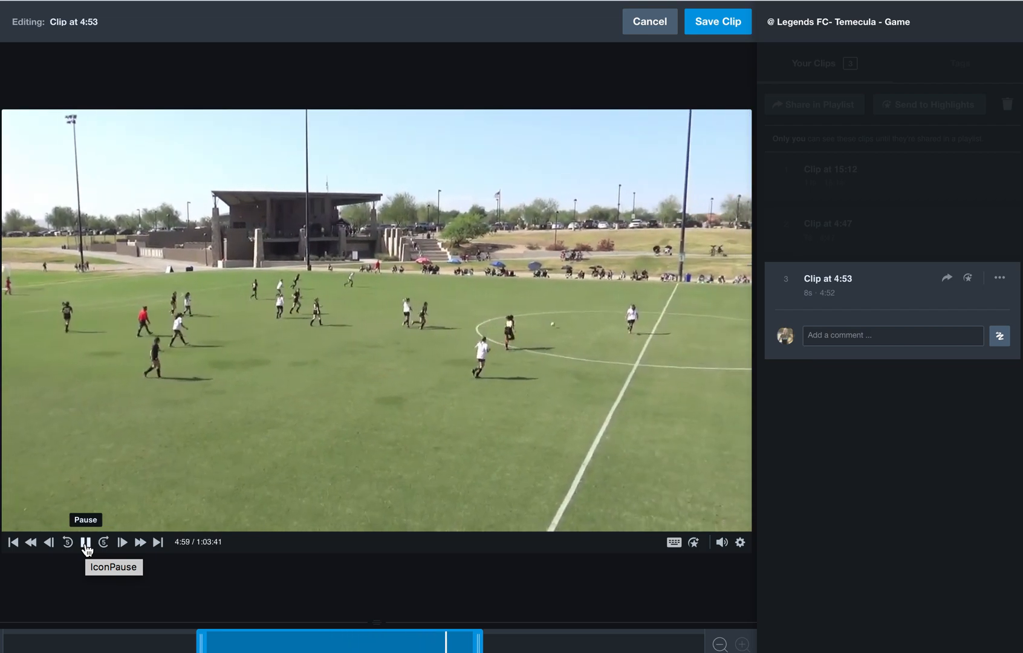
pyautogui.click(86, 543)
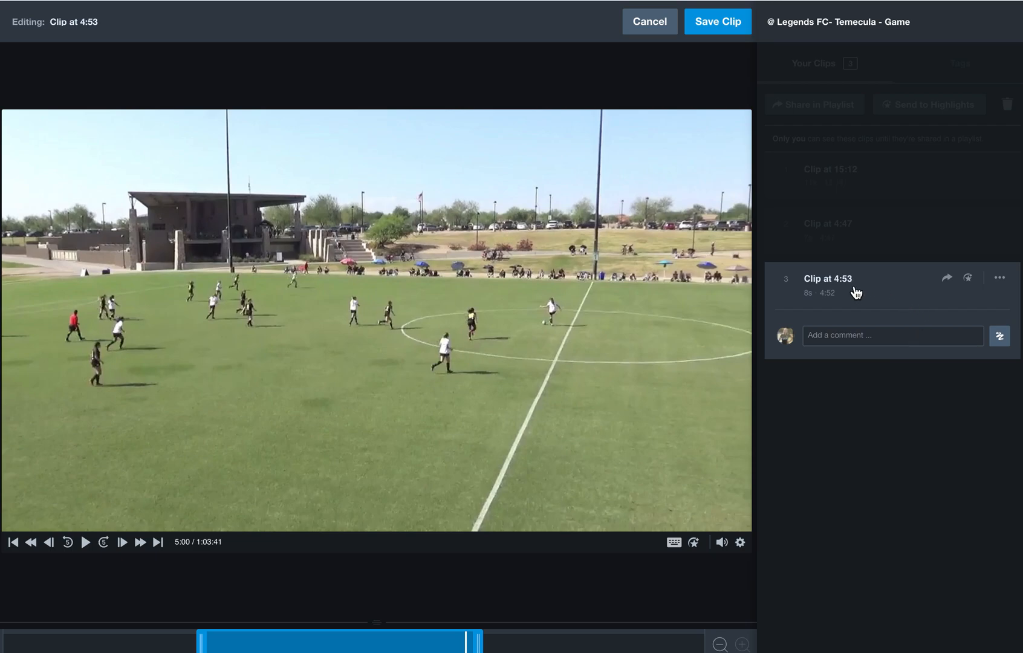
# Start a new highlight from the clip at 4:53, preview its playback and move the playhead to just before 0:09.
pyautogui.click(968, 279)
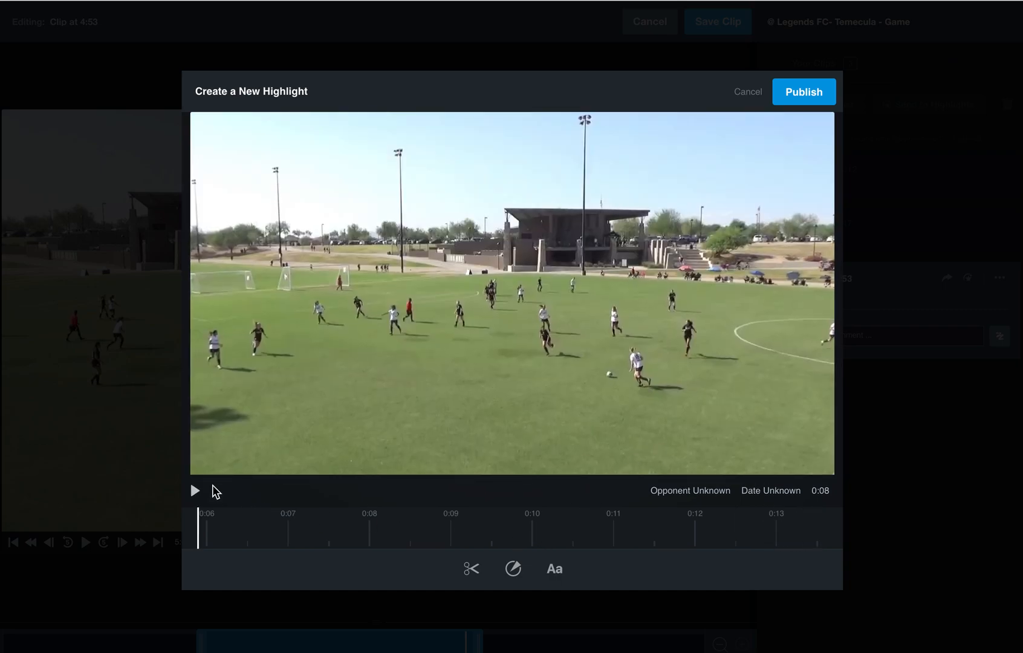
pyautogui.click(197, 493)
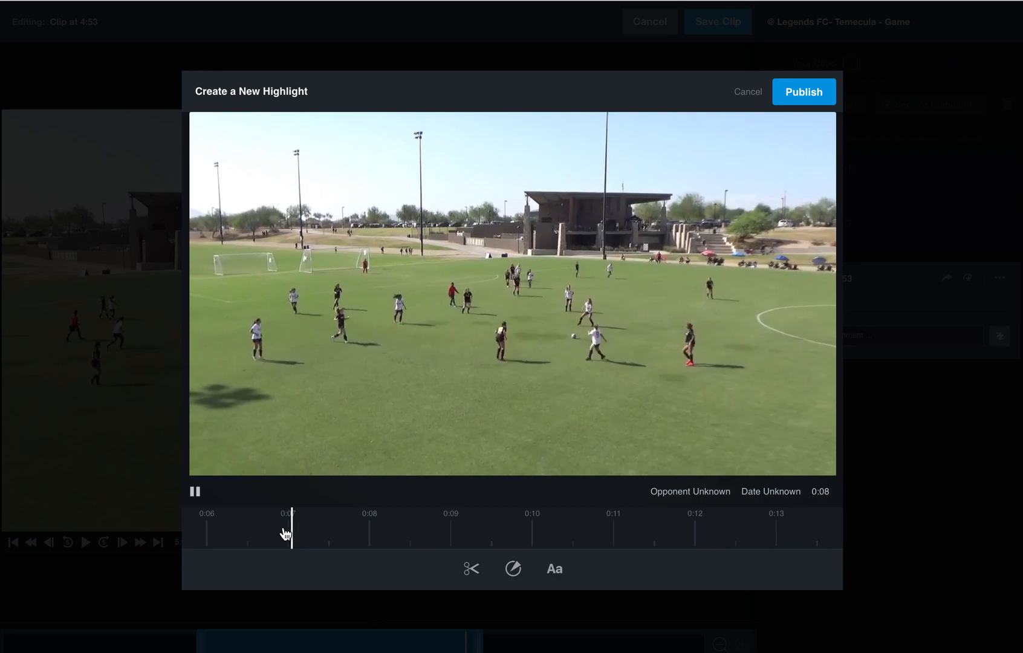
pyautogui.click(195, 493)
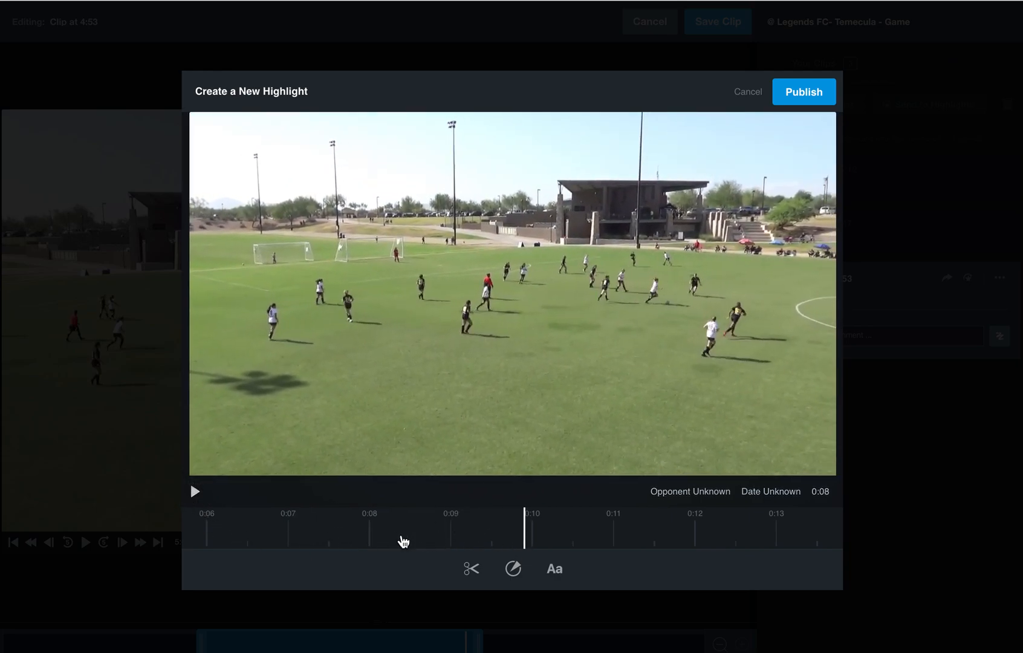
pyautogui.click(443, 540)
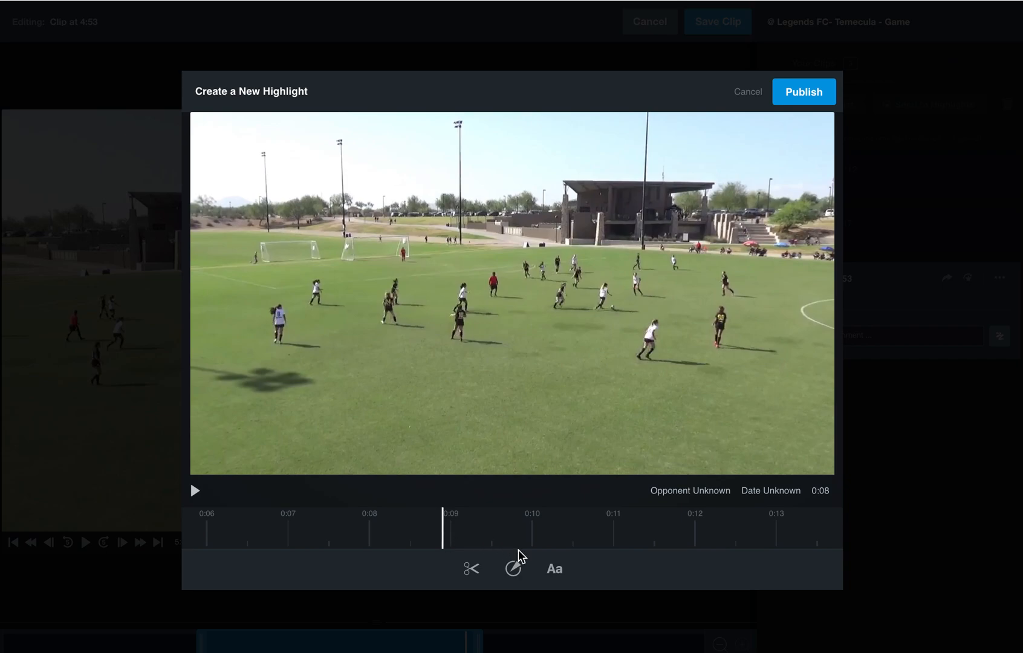
# Trim the highlight to 0:10 by moving its start to just after 0:03 and its end to about 0:13.
pyautogui.click(474, 572)
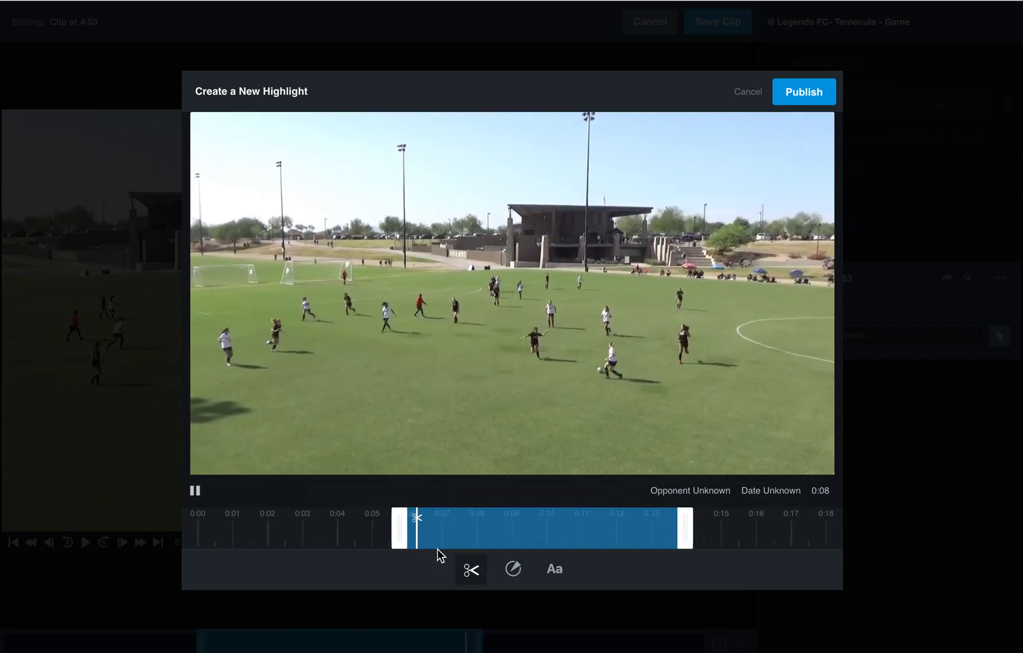
pyautogui.moveTo(399, 533); pyautogui.dragTo(310, 532)
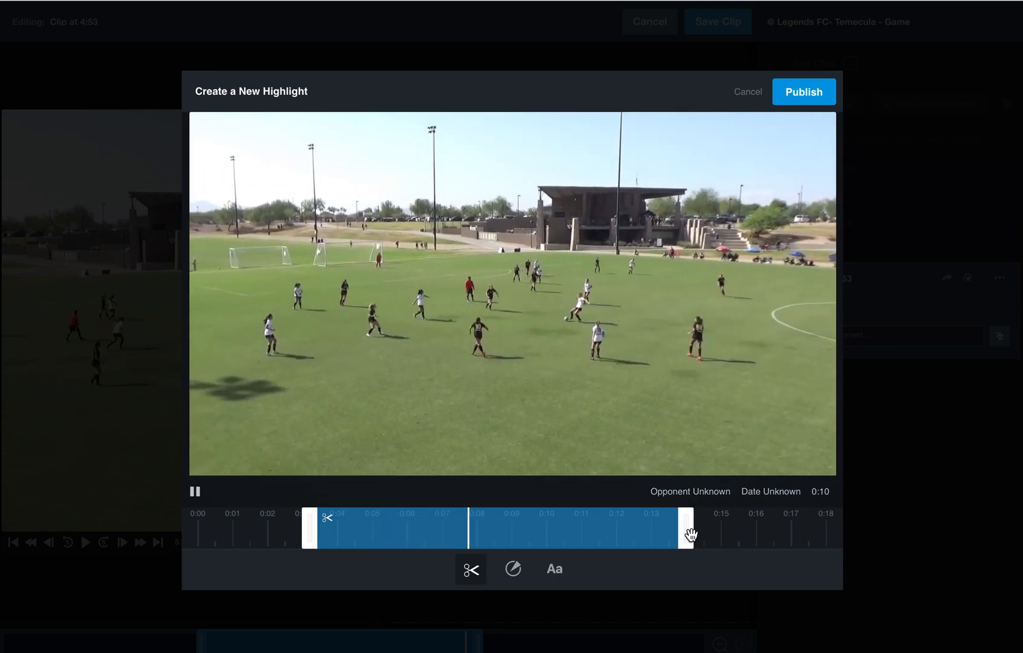
pyautogui.moveTo(689, 534); pyautogui.dragTo(663, 535)
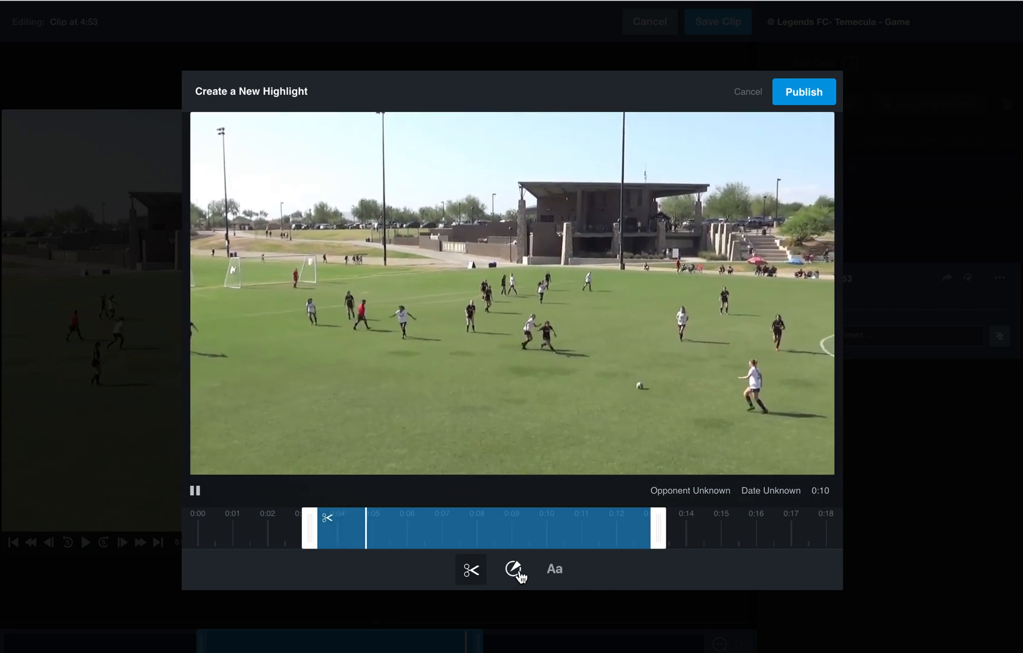
# Add a ring spotlight just before 0:05 and centre it on the white-shirted player nearest the camera, ahead of the ball.
pyautogui.click(515, 571)
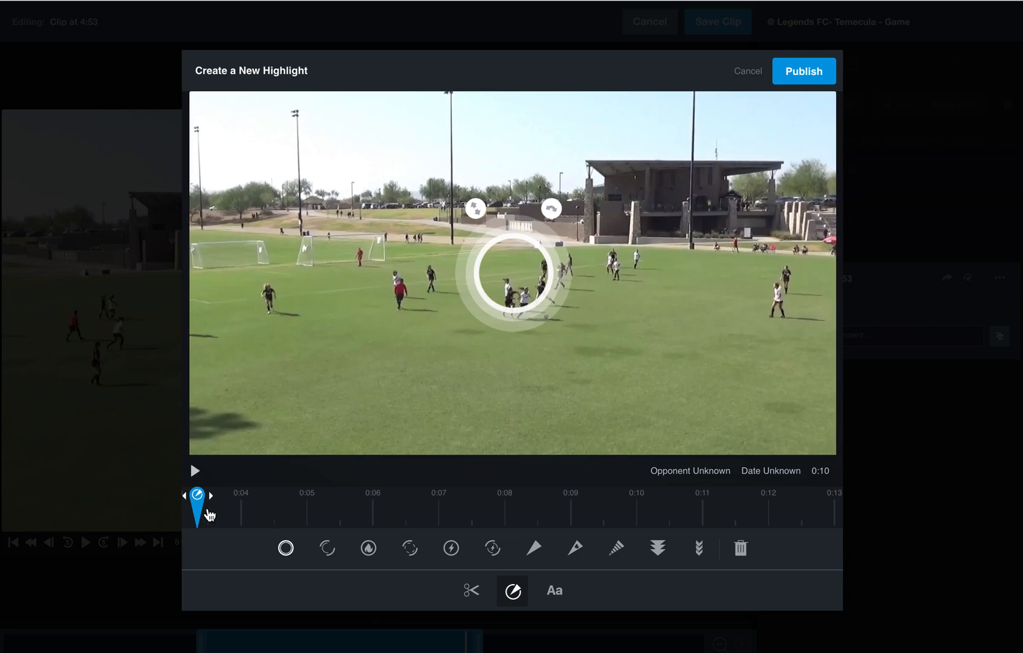
pyautogui.moveTo(199, 506)
pyautogui.mouseDown()
pyautogui.moveTo(310, 511)
pyautogui.moveTo(240, 508)
pyautogui.mouseUp()
pyautogui.moveTo(572, 326); pyautogui.dragTo(775, 392)
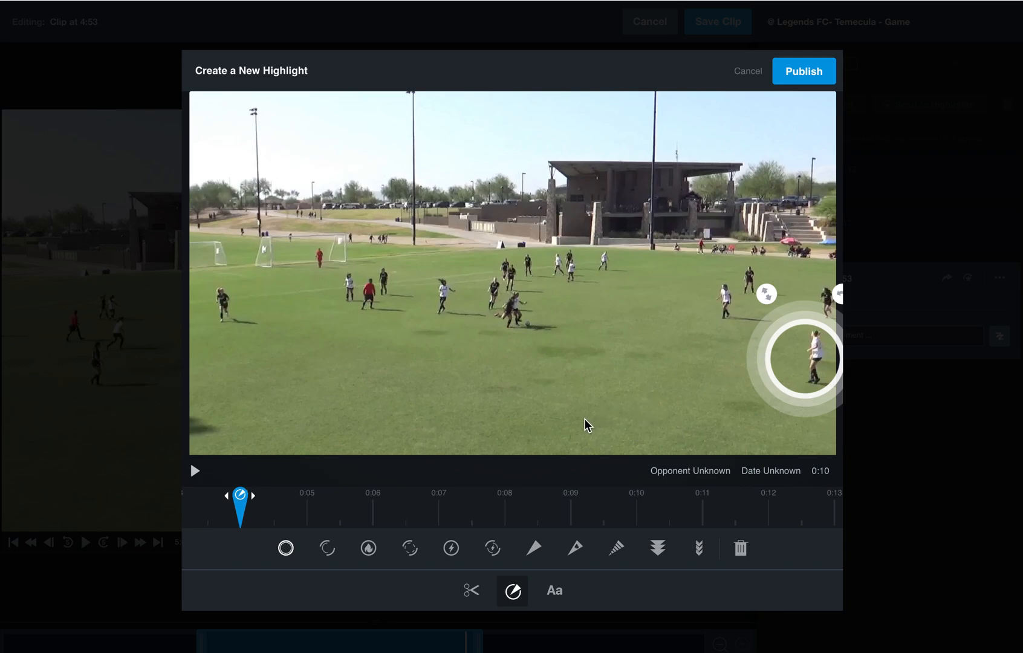
pyautogui.moveTo(241, 507); pyautogui.dragTo(297, 511)
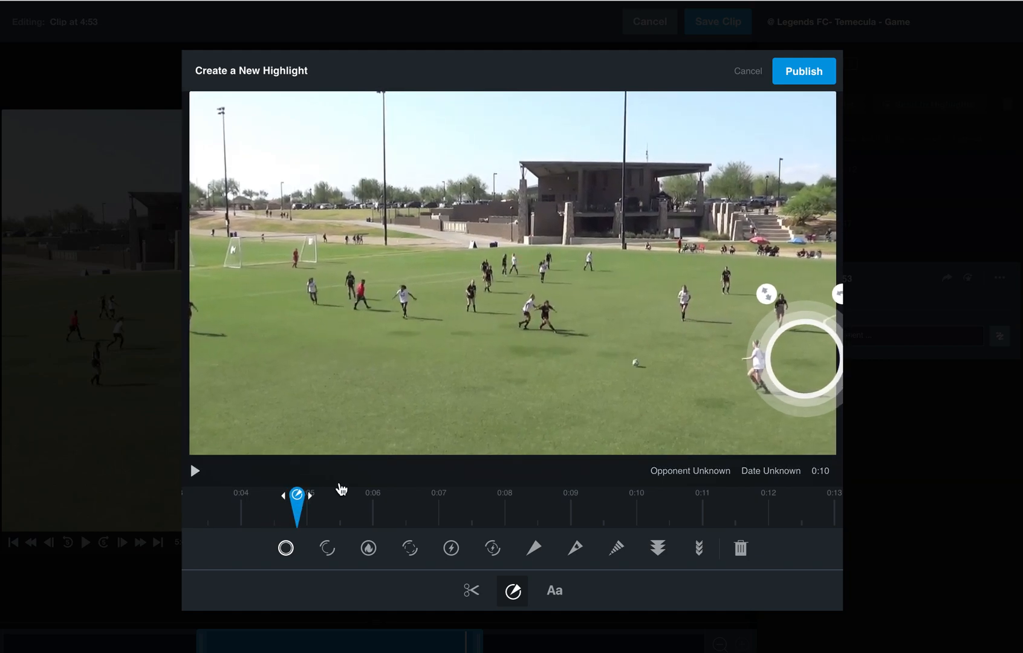
pyautogui.moveTo(760, 375); pyautogui.dragTo(716, 376)
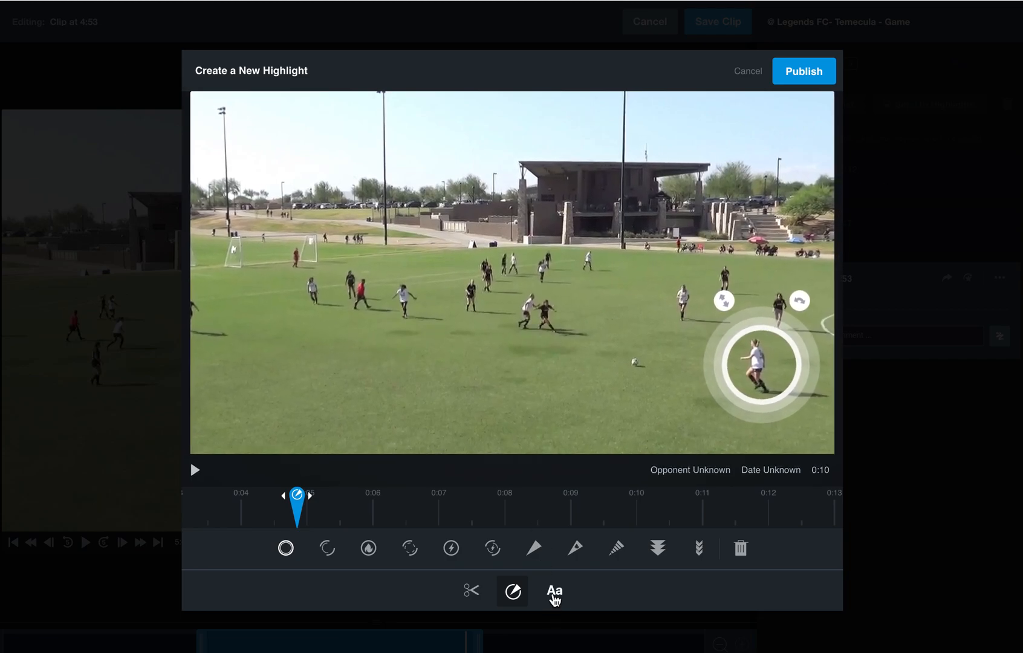
# Publish the highlight without a text overlay and dismiss the sharing options.
pyautogui.click(554, 591)
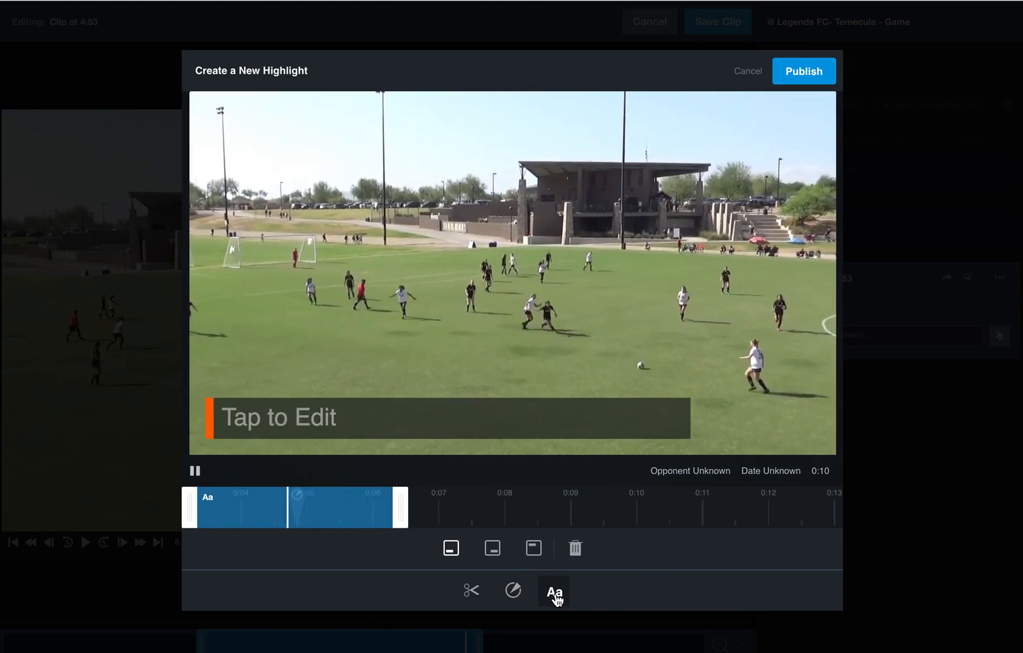
pyautogui.click(554, 592)
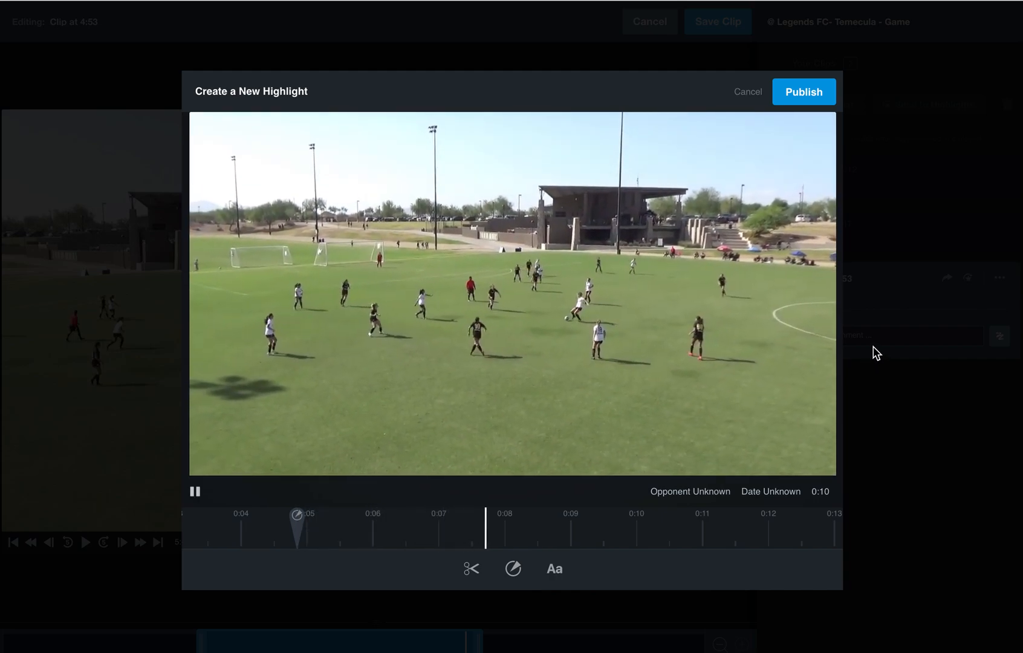
pyautogui.click(797, 94)
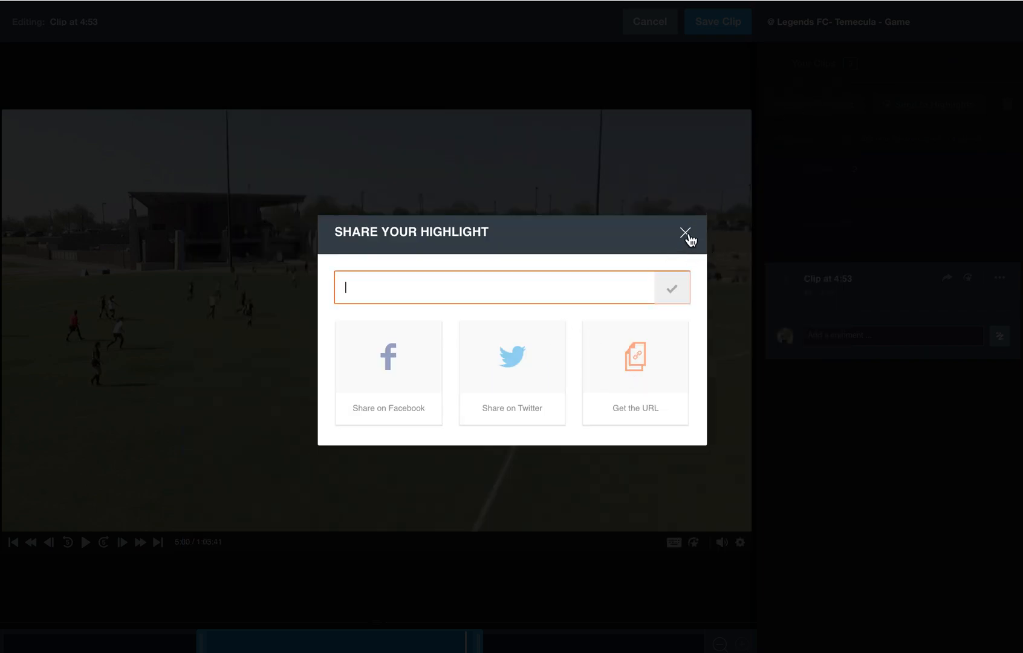
pyautogui.click(686, 233)
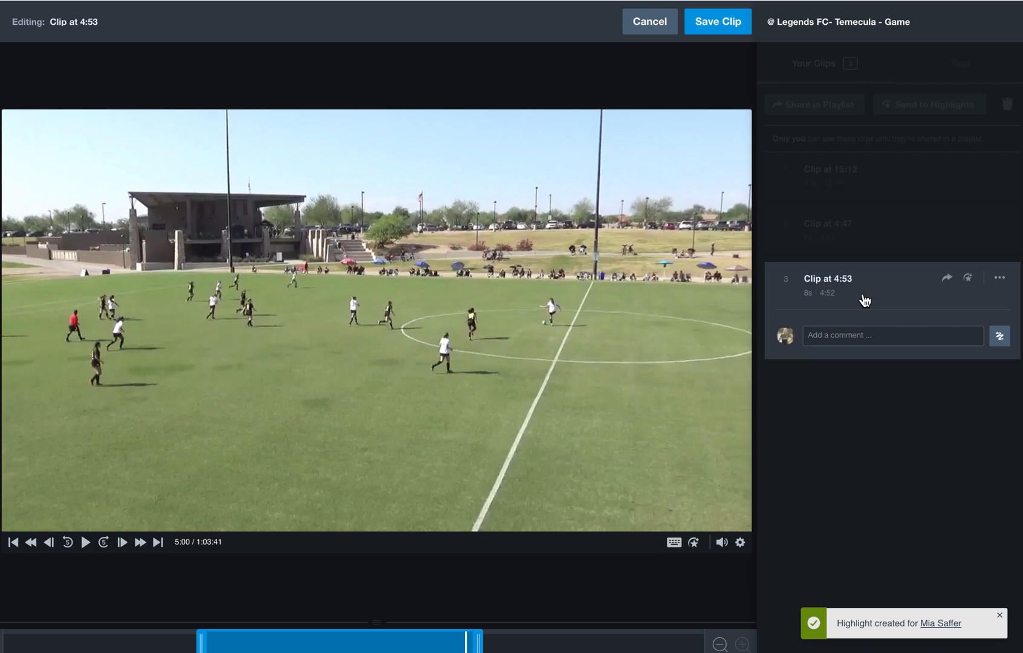
# Cancel the clip edits, pause the game playback and exit to the team's video library.
pyautogui.click(648, 22)
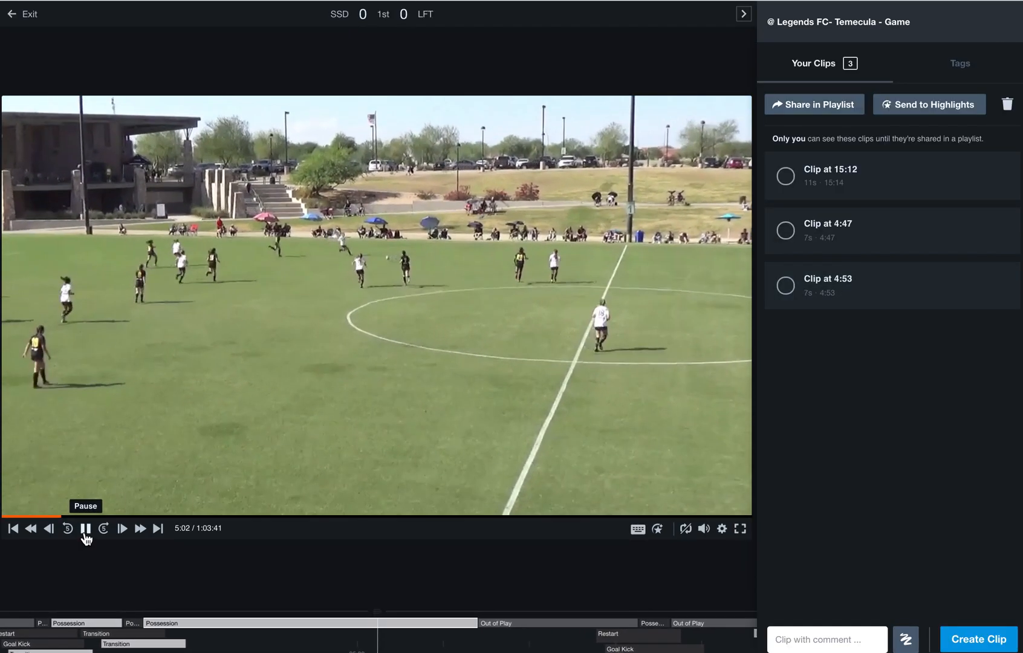
pyautogui.click(85, 533)
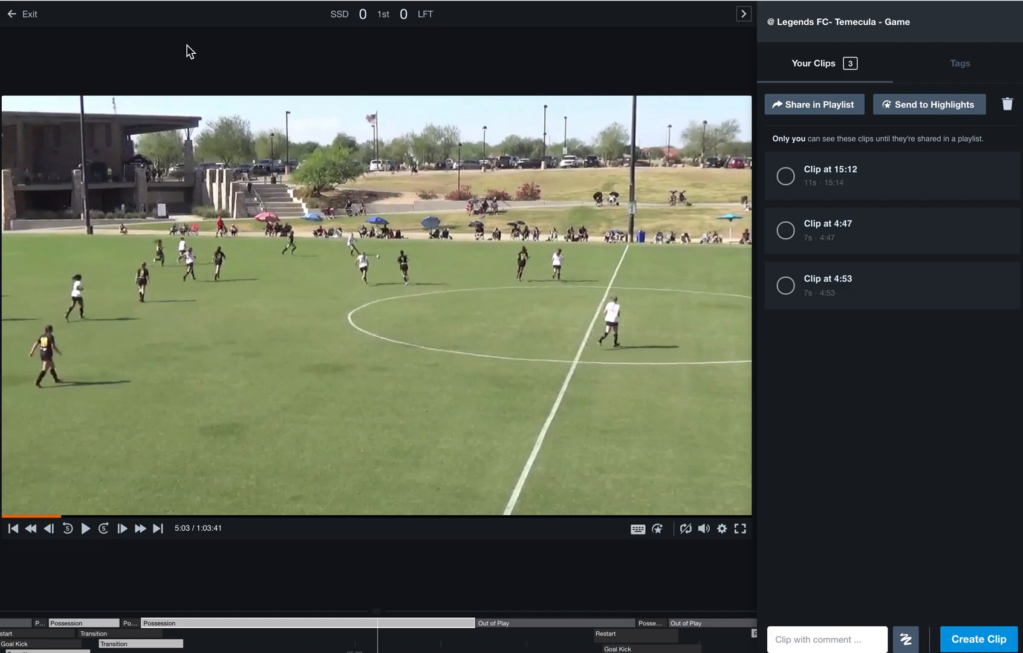
pyautogui.click(30, 16)
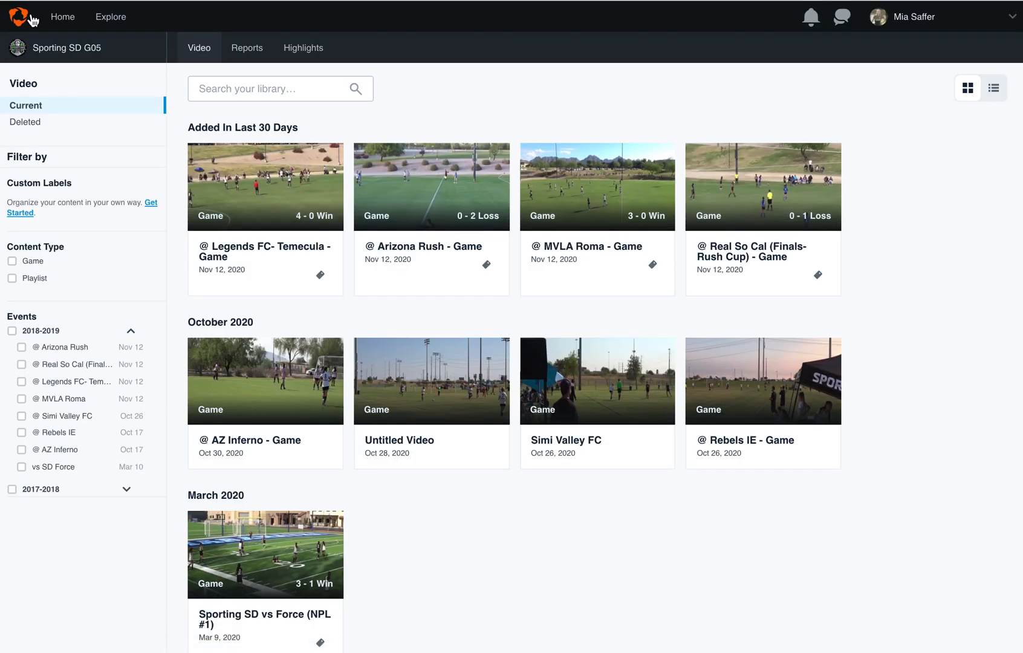
# Open the athlete's own highlights page and look through the newest and older highlights.
pyautogui.click(331, 50)
pyautogui.click(913, 21)
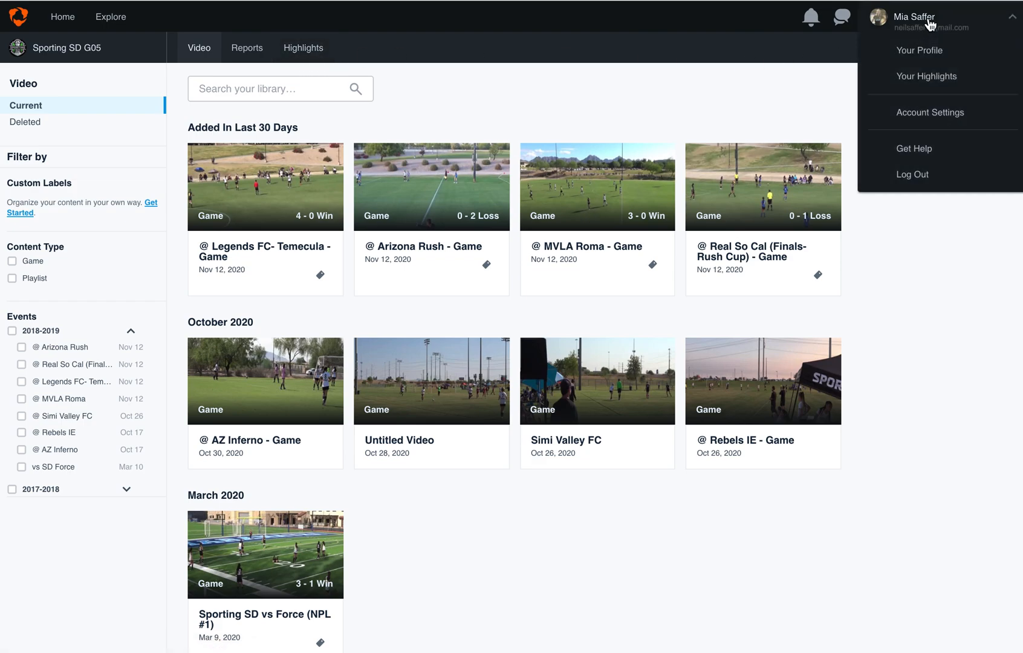
pyautogui.click(933, 81)
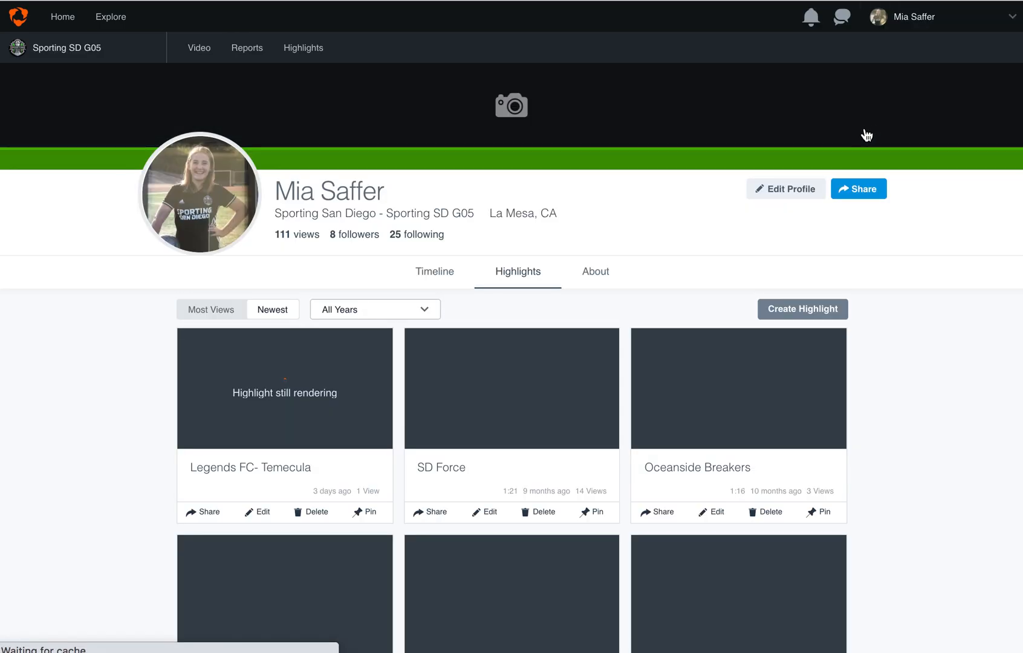
pyautogui.scroll(-2, 656, 266)
pyautogui.scroll(-2, 656, 265)
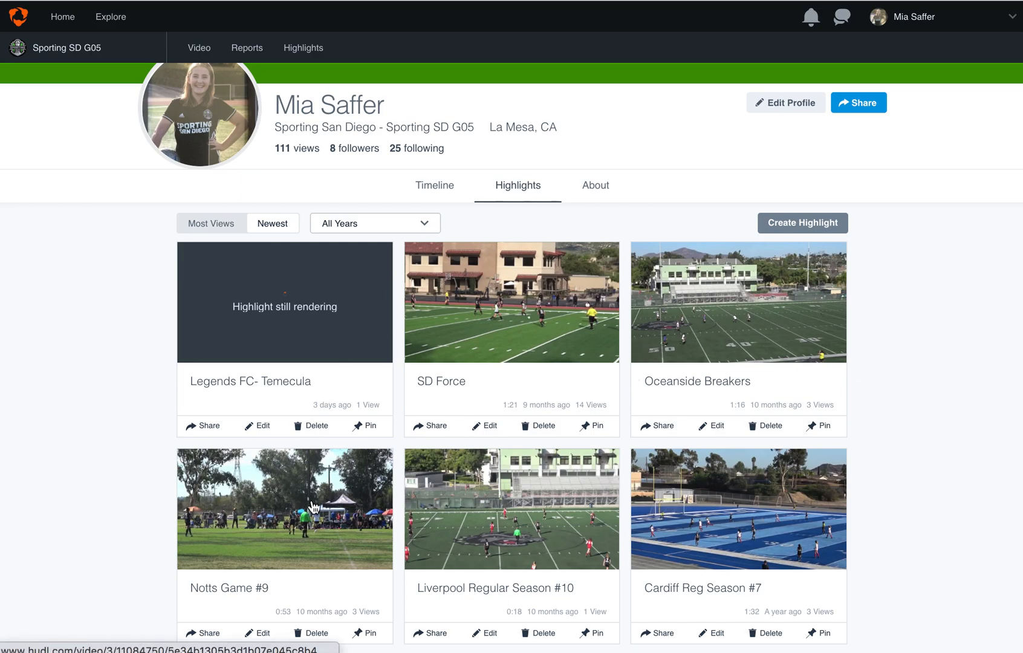
pyautogui.scroll(-3, 327, 526)
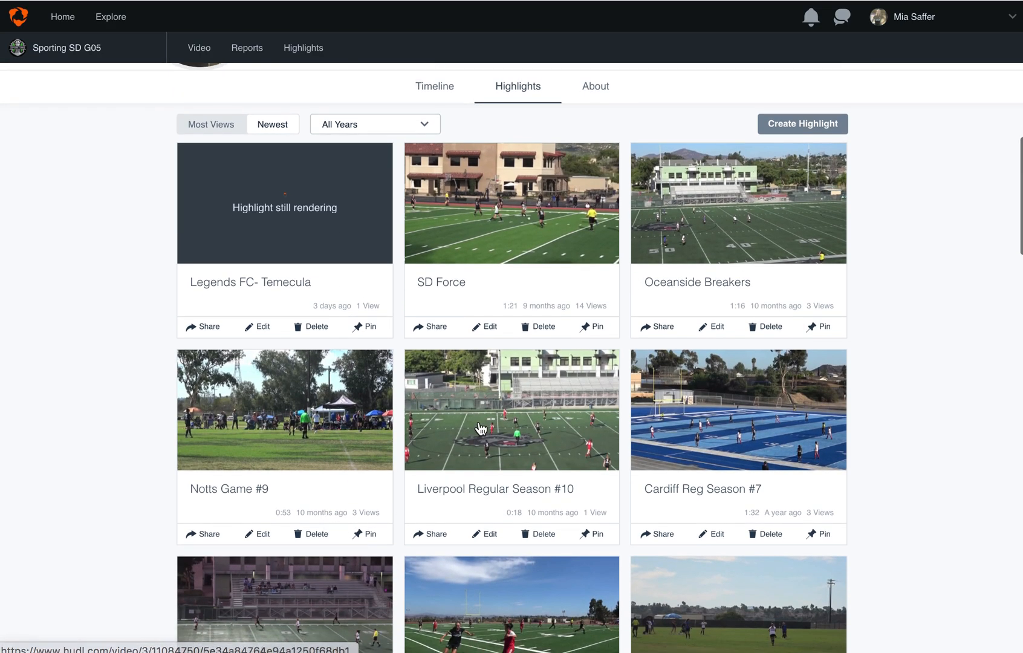
pyautogui.scroll(-4, 422, 354)
pyautogui.scroll(-3, 422, 352)
pyautogui.scroll(7, 423, 352)
pyautogui.scroll(2, 423, 358)
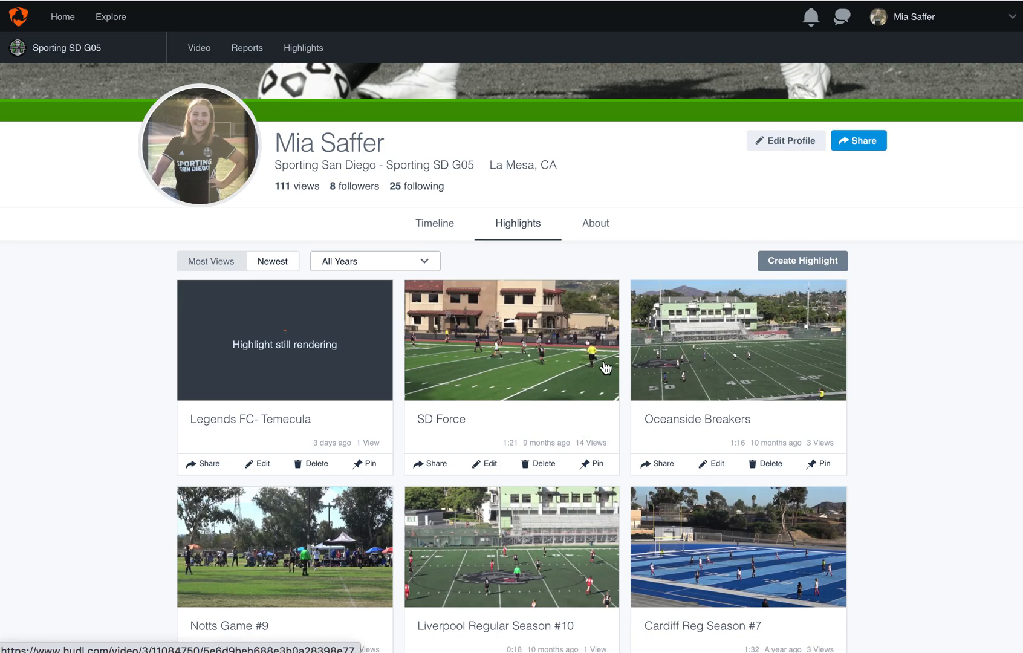
# Start a new highlight reel and add the final 0:10 clip plus the adjacent 0:13 and 0:11 clips from the Legends FC- Temecula game.
pyautogui.click(788, 260)
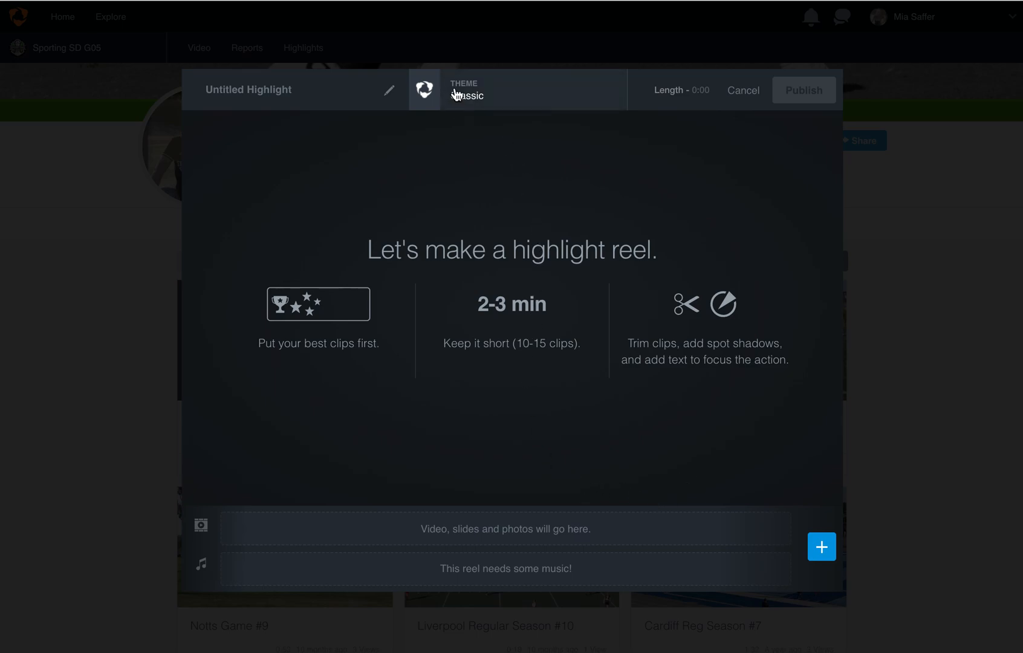
pyautogui.click(820, 547)
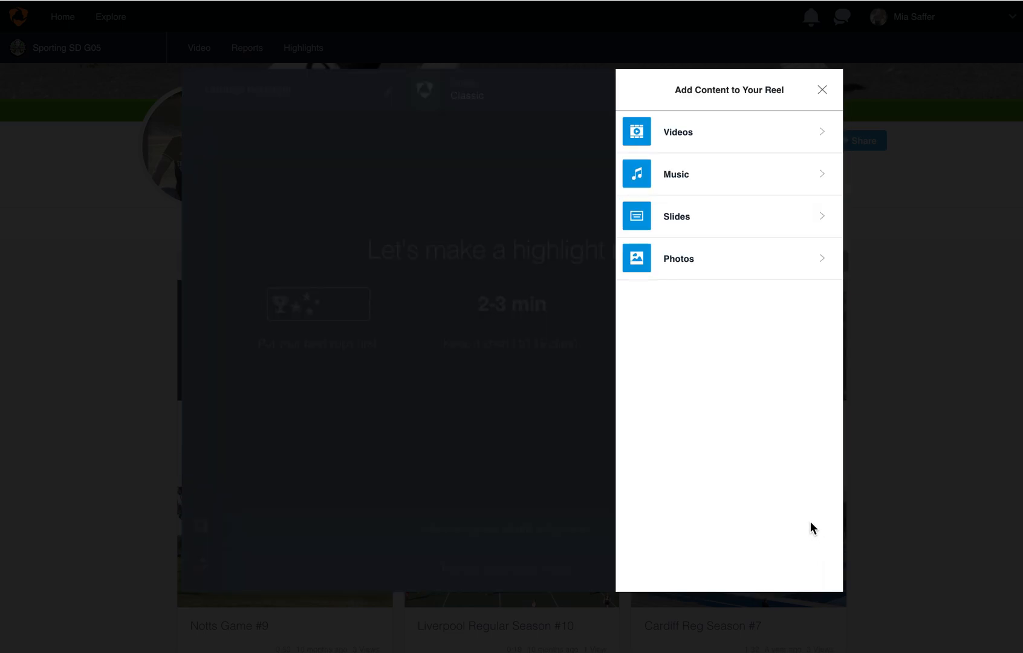
pyautogui.click(739, 140)
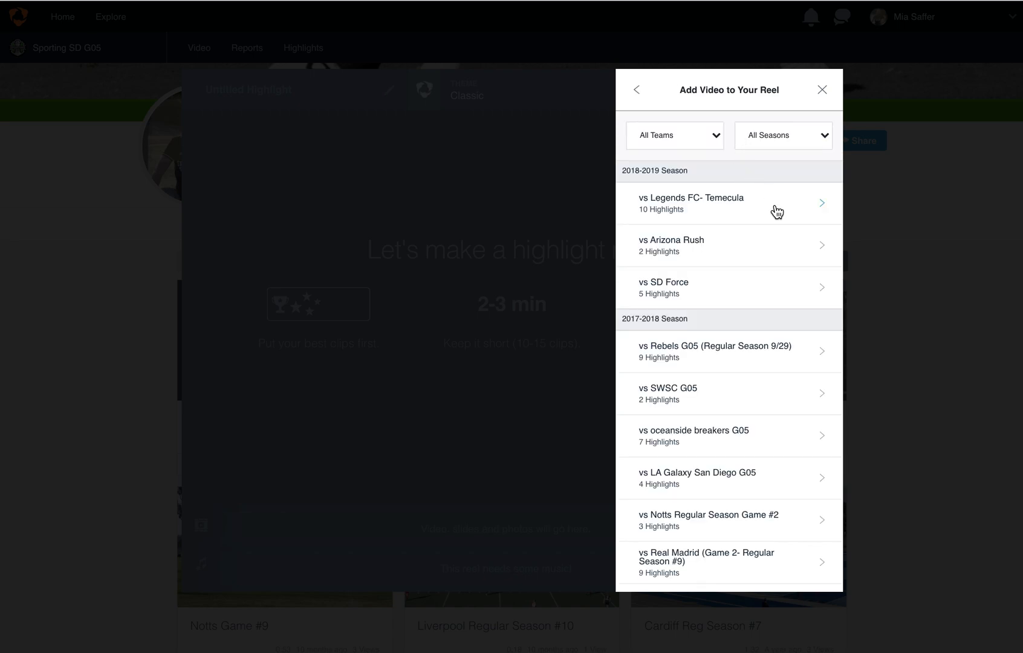
pyautogui.click(775, 204)
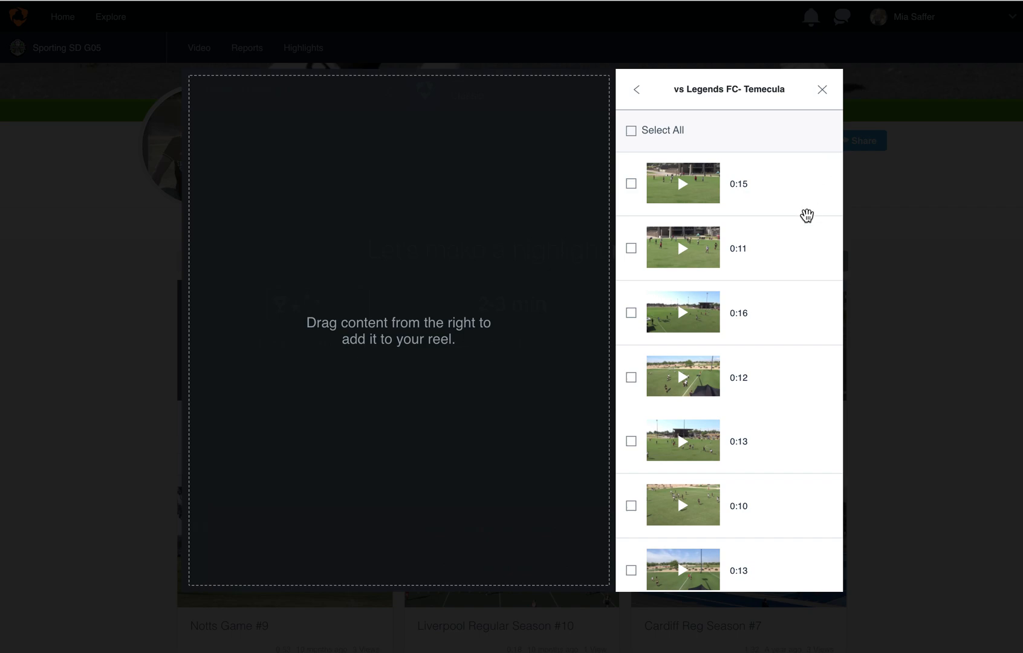
pyautogui.scroll(-1, 792, 222)
pyautogui.scroll(-3, 789, 225)
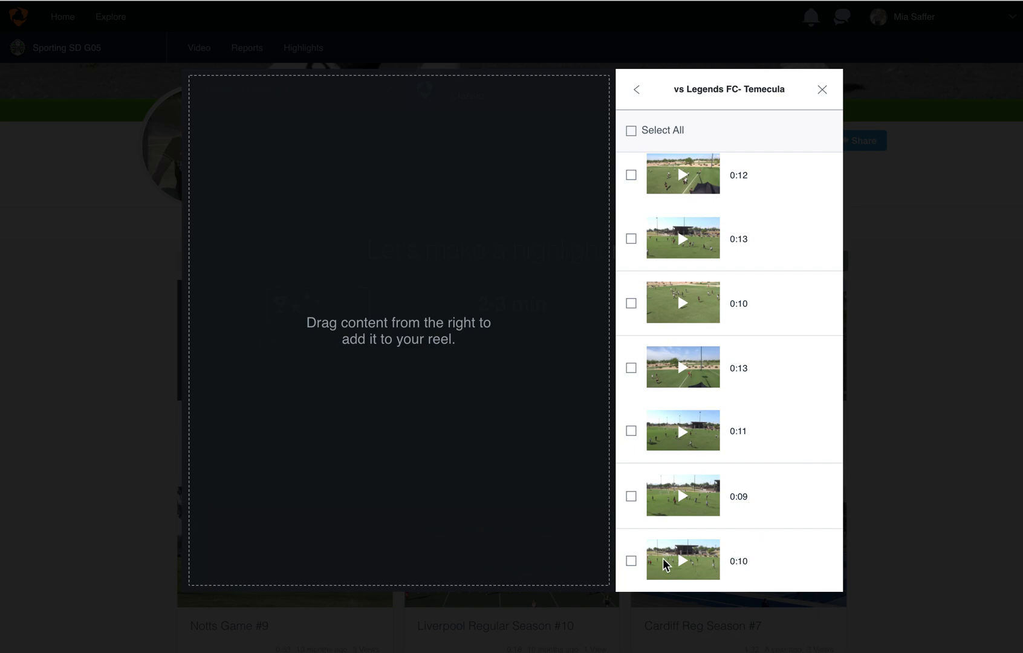
pyautogui.moveTo(659, 561)
pyautogui.click(631, 563)
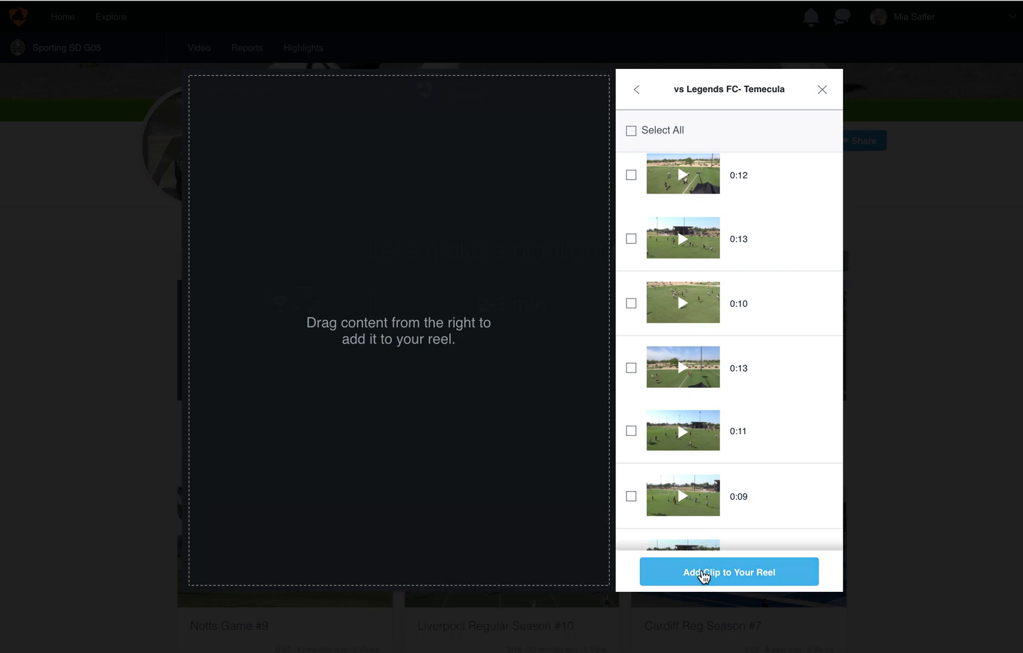
pyautogui.click(631, 430)
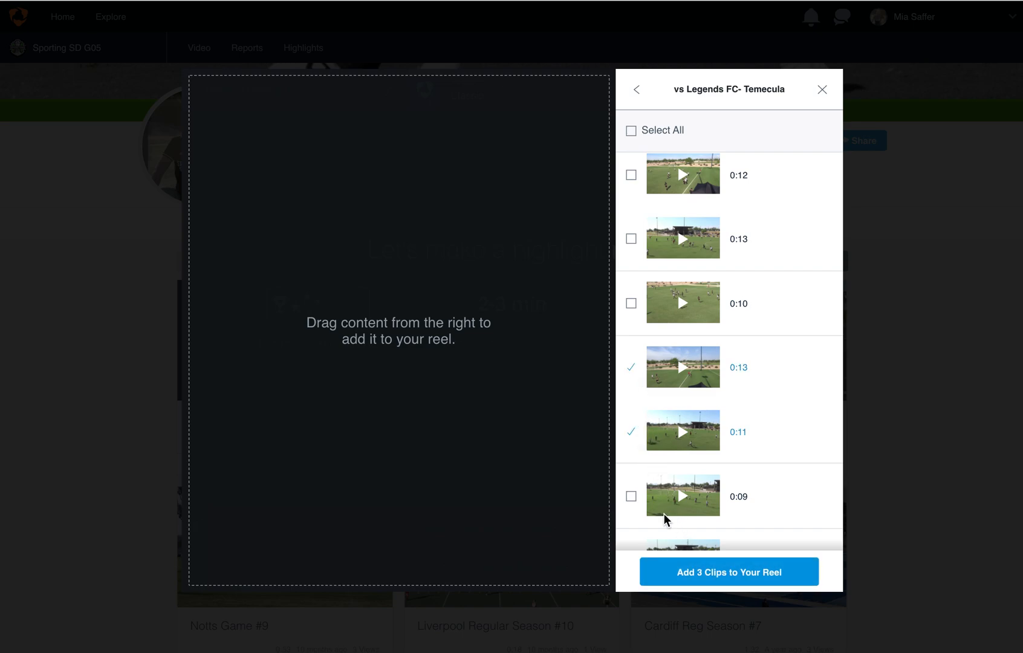
pyautogui.click(674, 570)
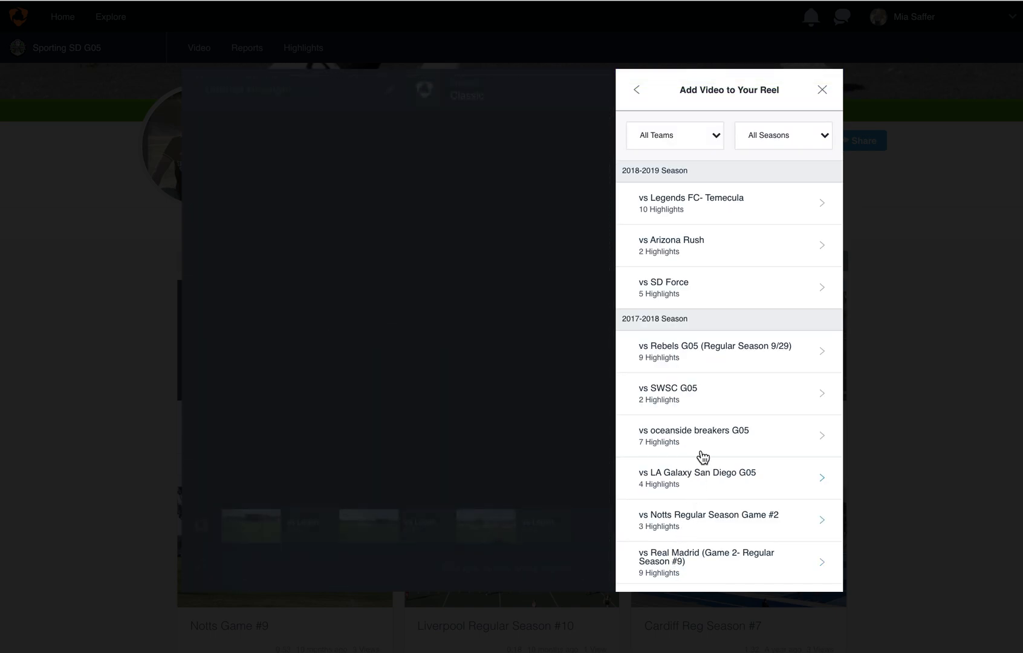
pyautogui.click(820, 93)
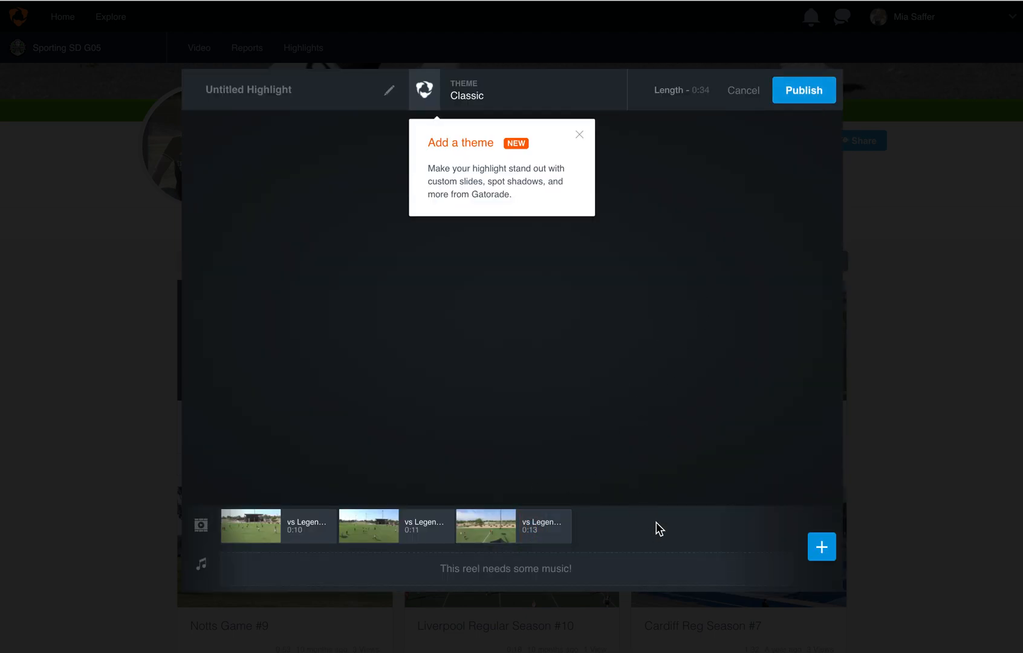
# Preview the first 0:19 clip from the SD Force game and add it to the reel.
pyautogui.click(820, 546)
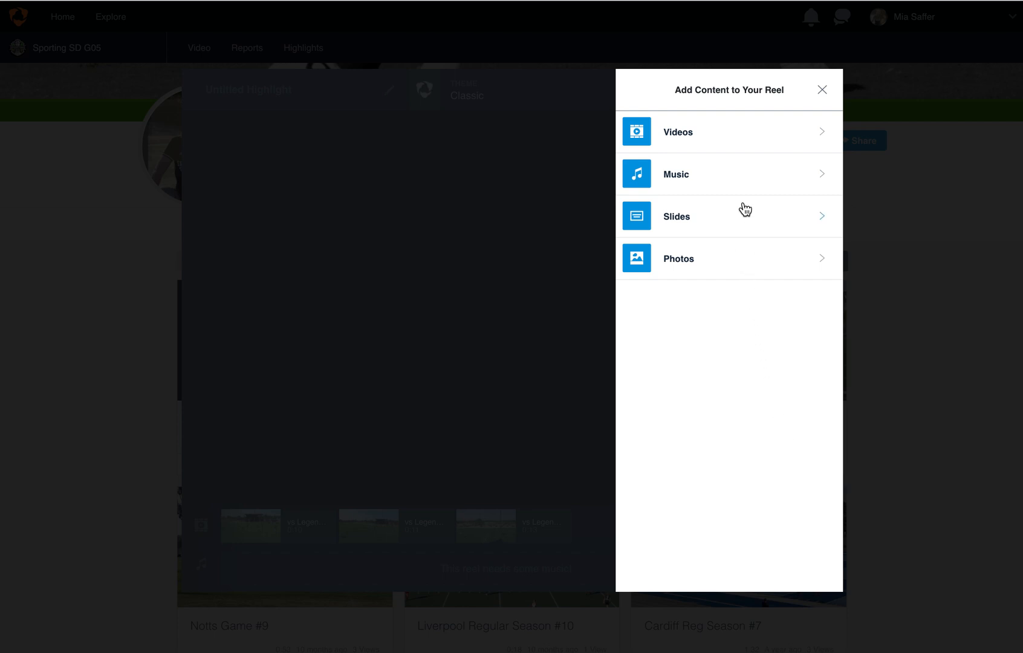
pyautogui.click(753, 131)
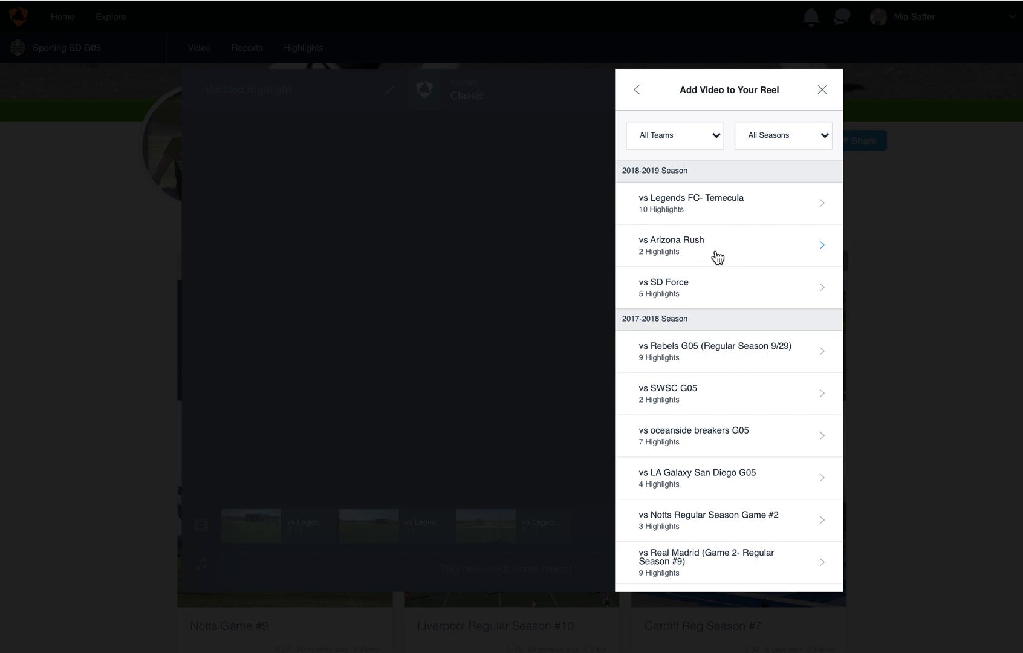
pyautogui.click(726, 296)
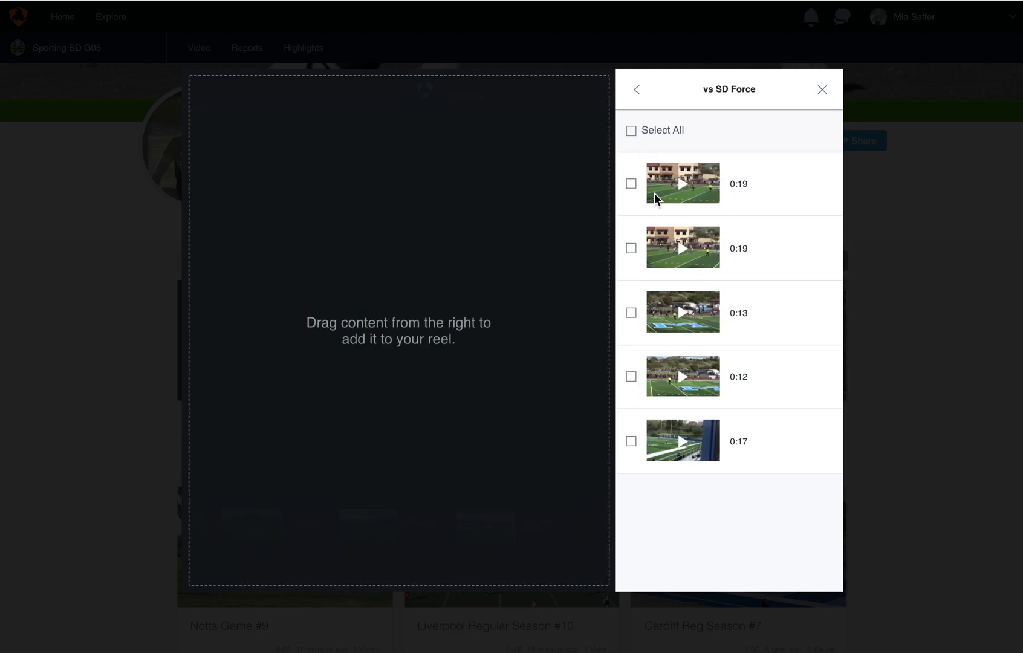
pyautogui.moveTo(653, 192)
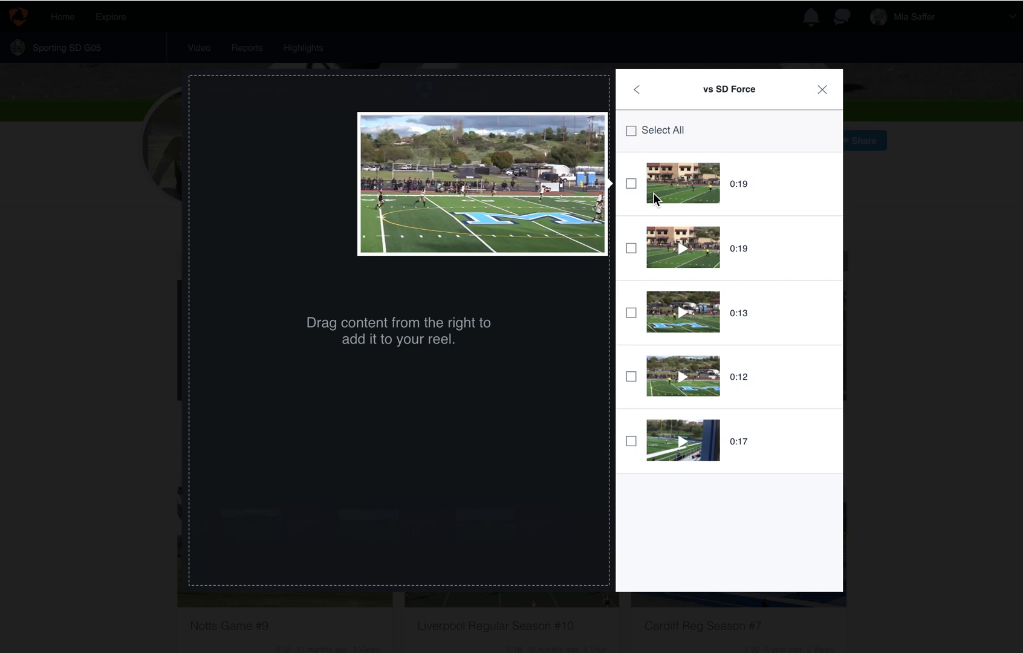
pyautogui.click(630, 186)
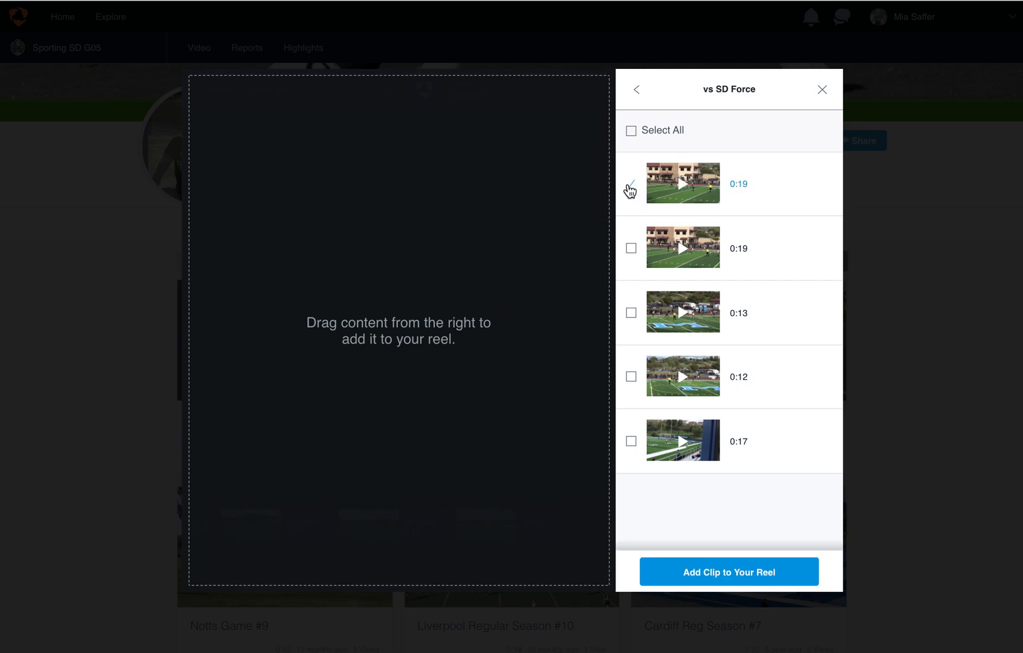
pyautogui.click(767, 577)
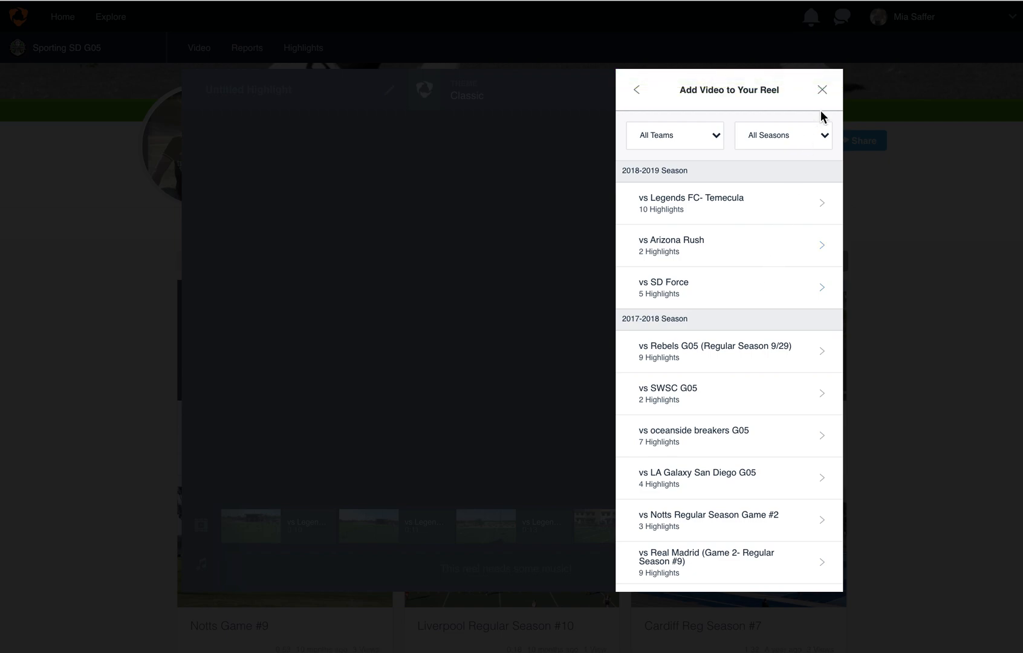
pyautogui.click(823, 89)
# Change the reel's theme to Hudl Green.
pyautogui.moveTo(327, 542)
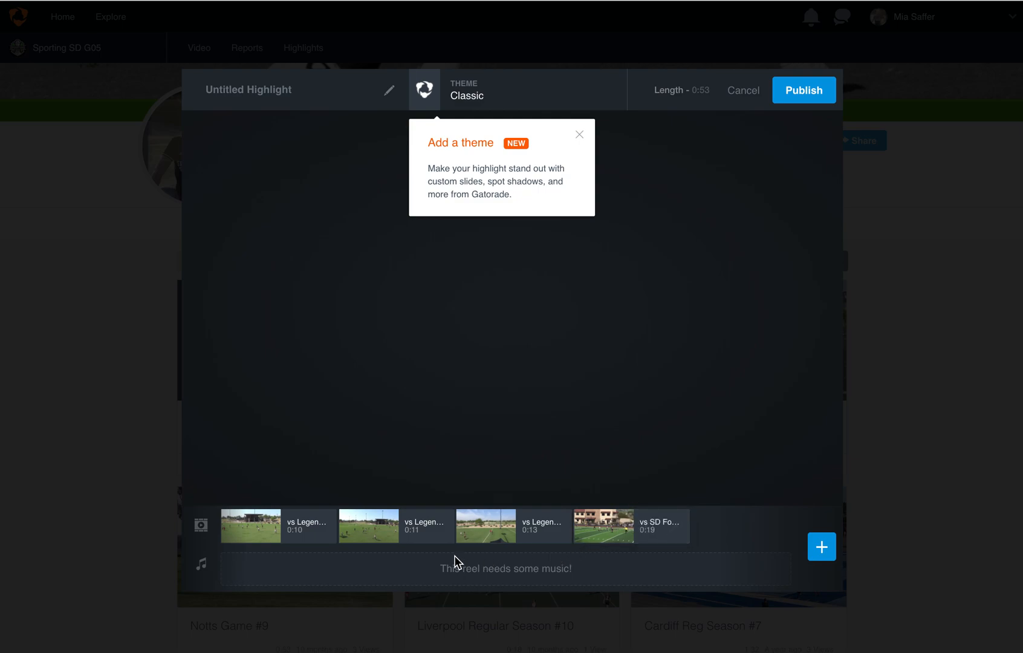
pyautogui.click(457, 89)
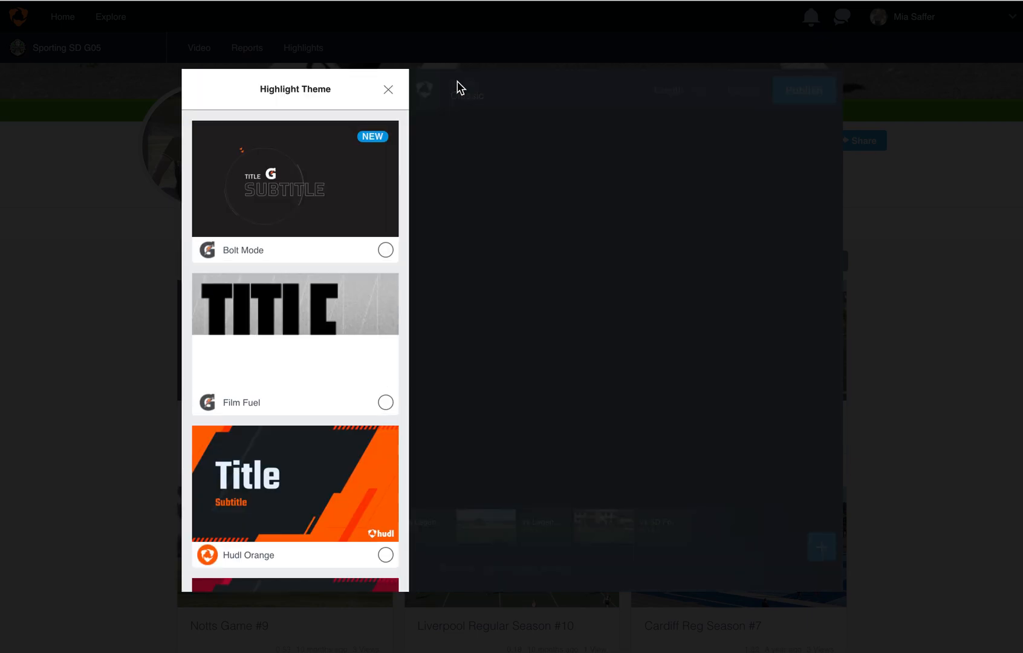
pyautogui.scroll(-1, 327, 441)
pyautogui.scroll(-10, 326, 442)
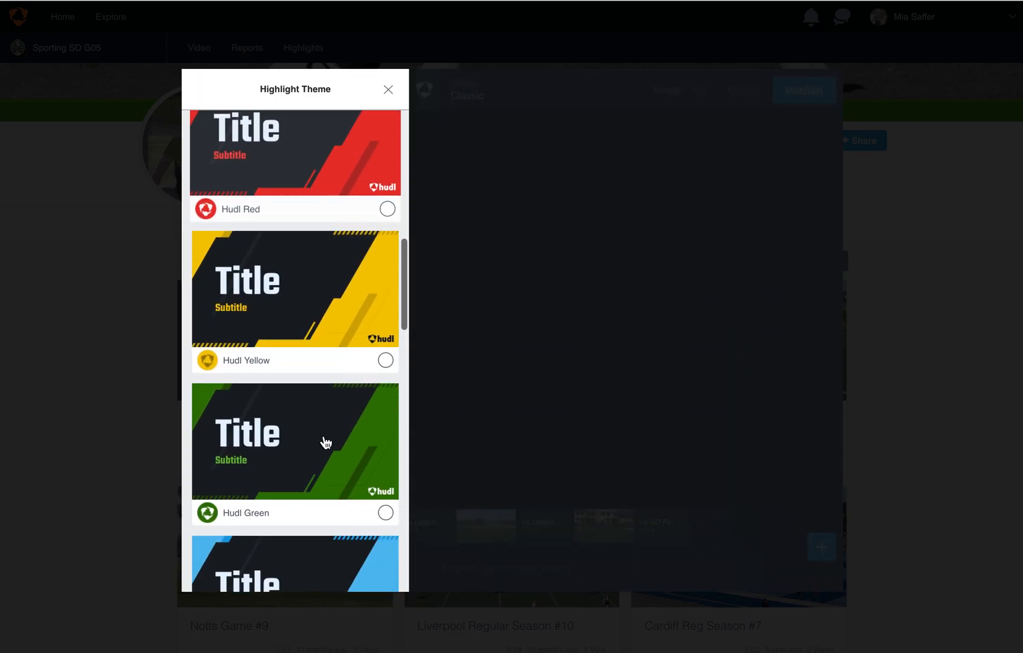
pyautogui.click(329, 374)
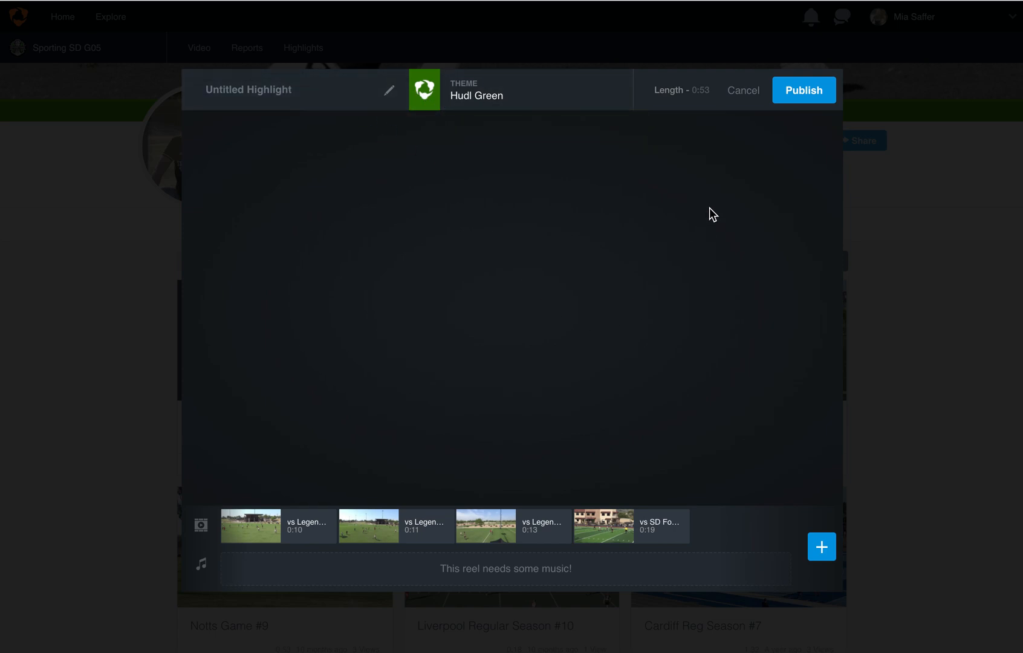
# Add a title slide with the athlete's first name and "Highlight Film 2005", without a subtitle, and place it before all clips.
pyautogui.click(821, 547)
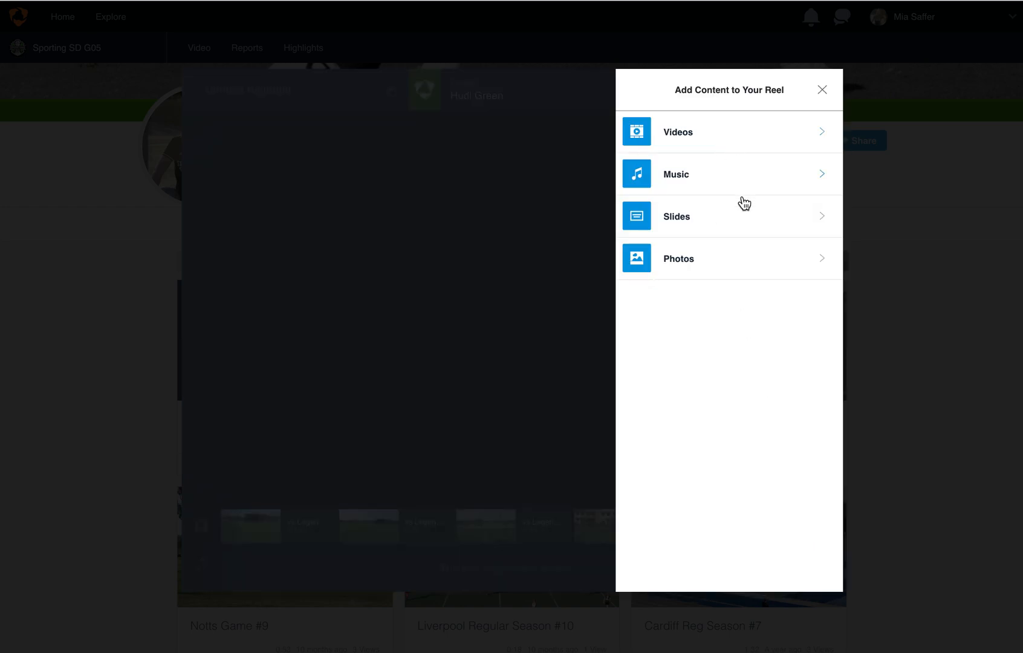
pyautogui.click(744, 222)
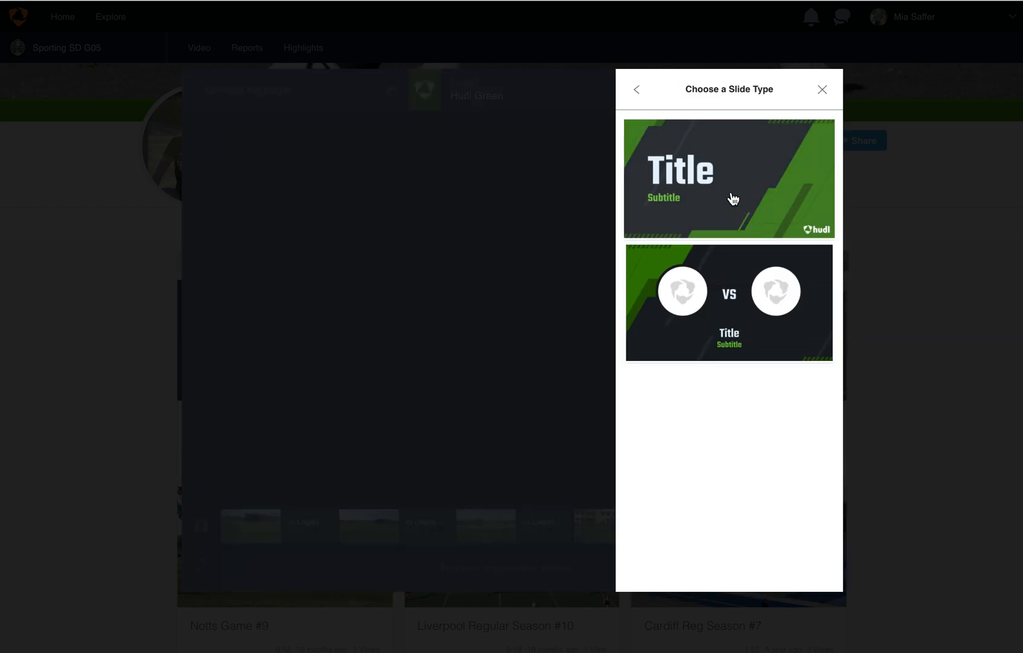
pyautogui.click(712, 179)
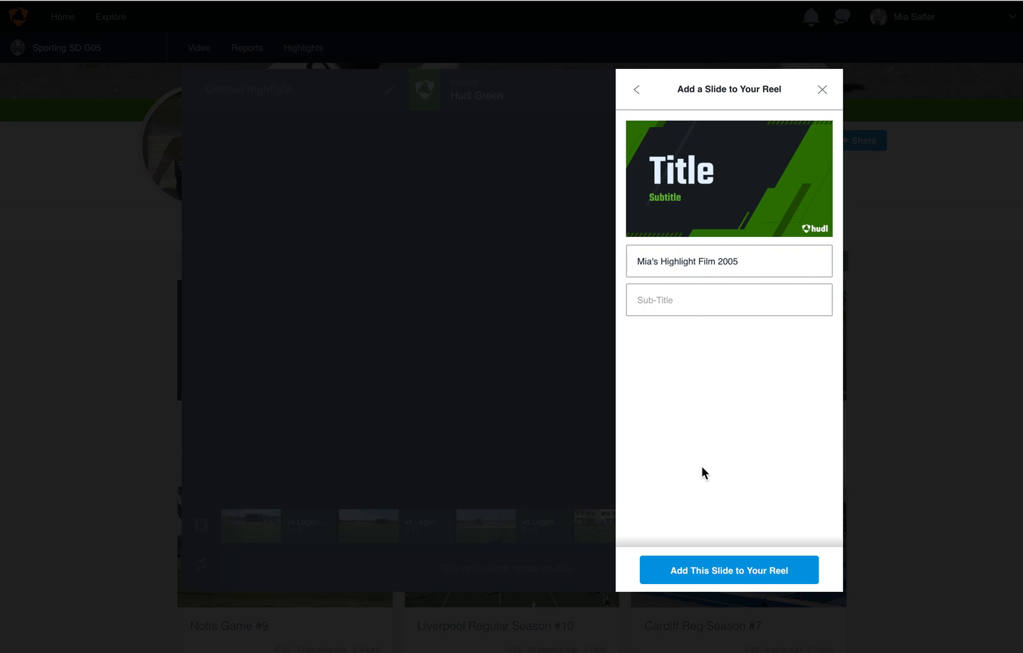
pyautogui.click(709, 568)
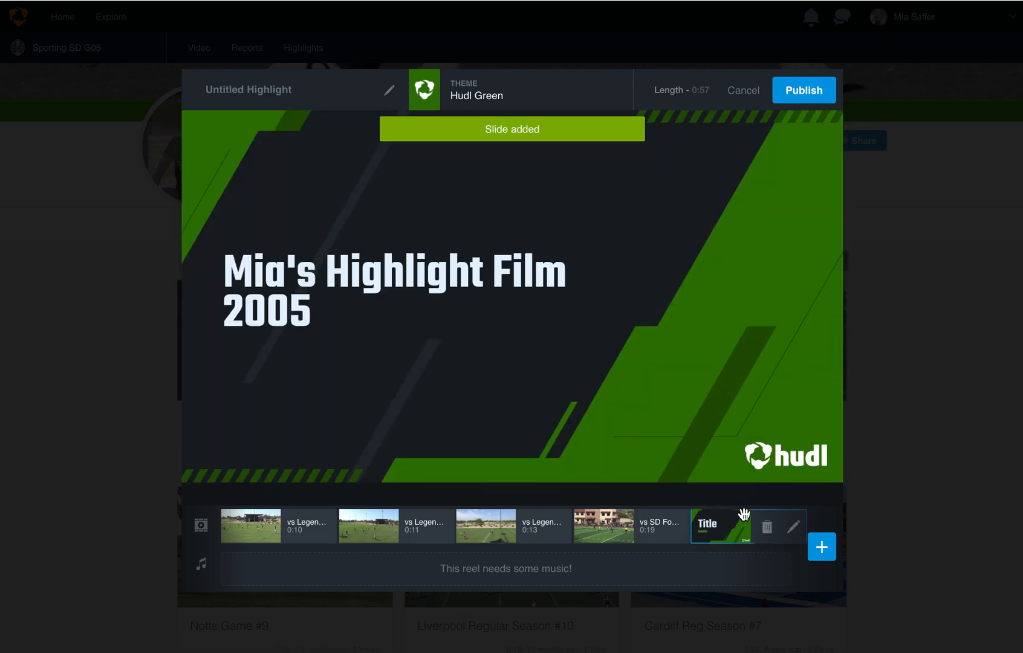
pyautogui.moveTo(737, 512); pyautogui.dragTo(294, 527)
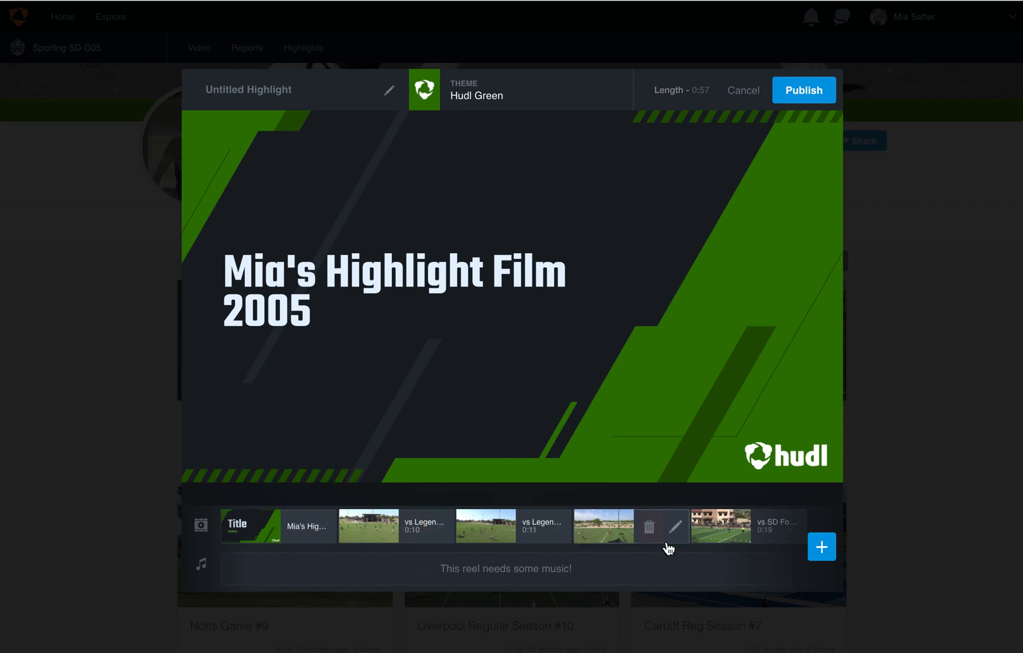
# Add the hip hop song "The Man Without Fear" as the reel's music.
pyautogui.click(819, 548)
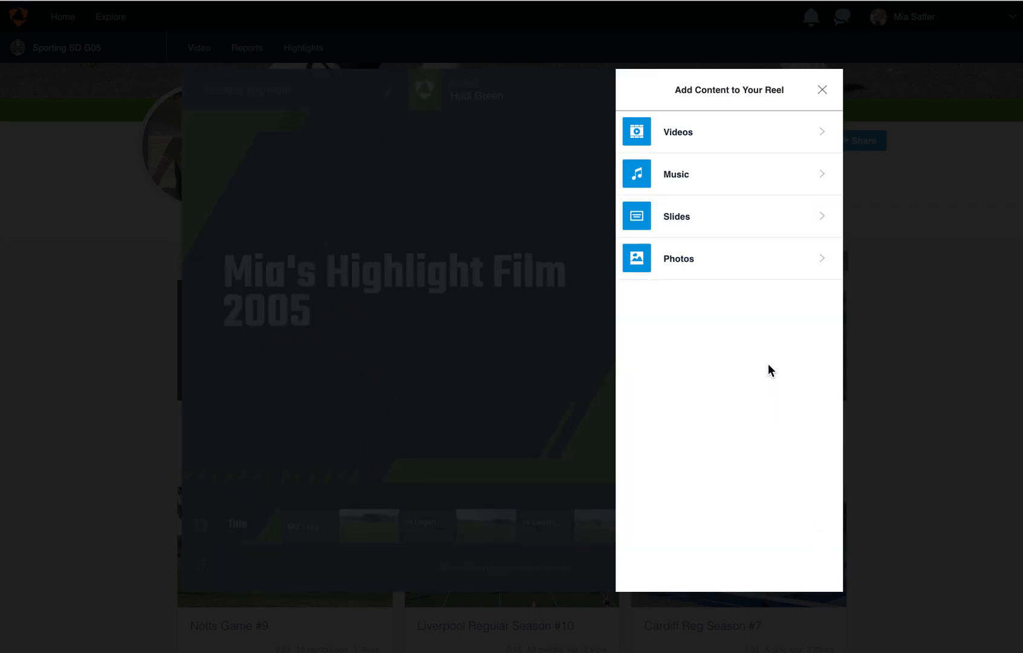
pyautogui.click(773, 171)
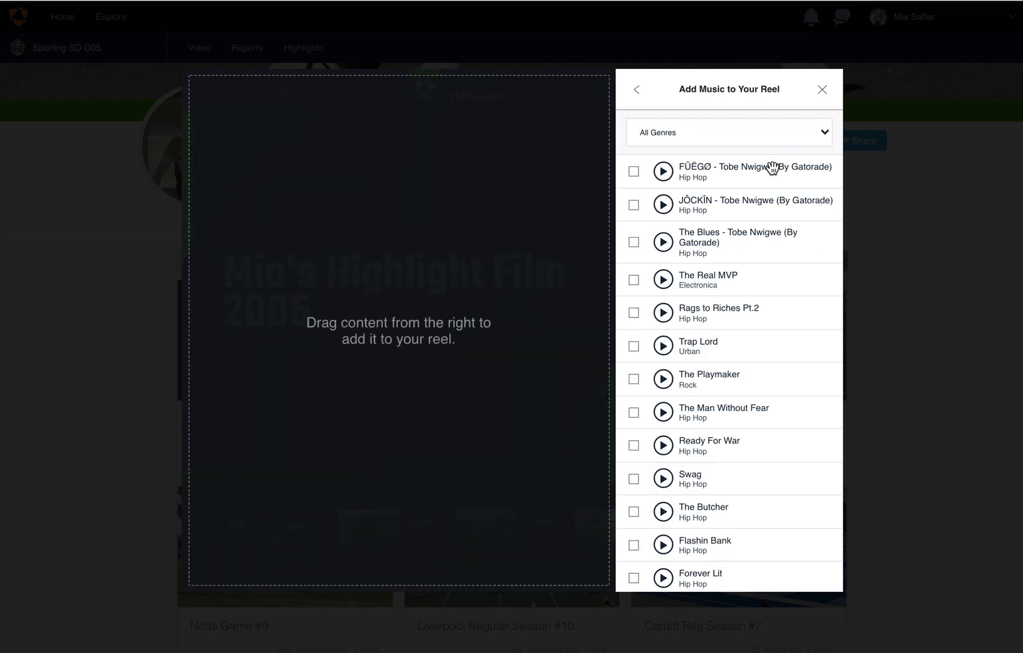
pyautogui.click(633, 414)
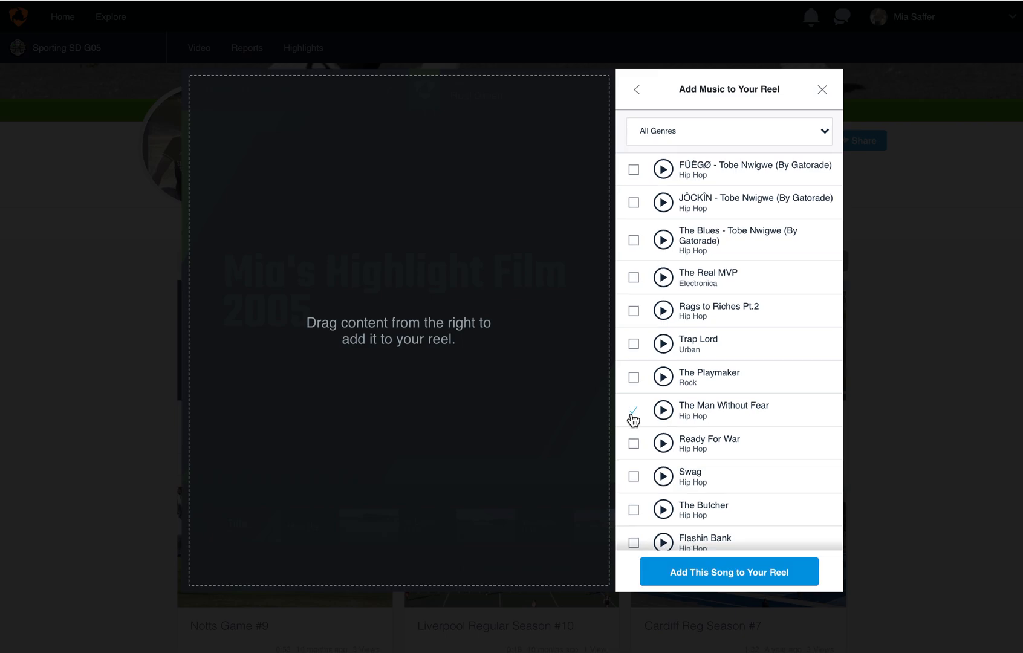
pyautogui.click(709, 573)
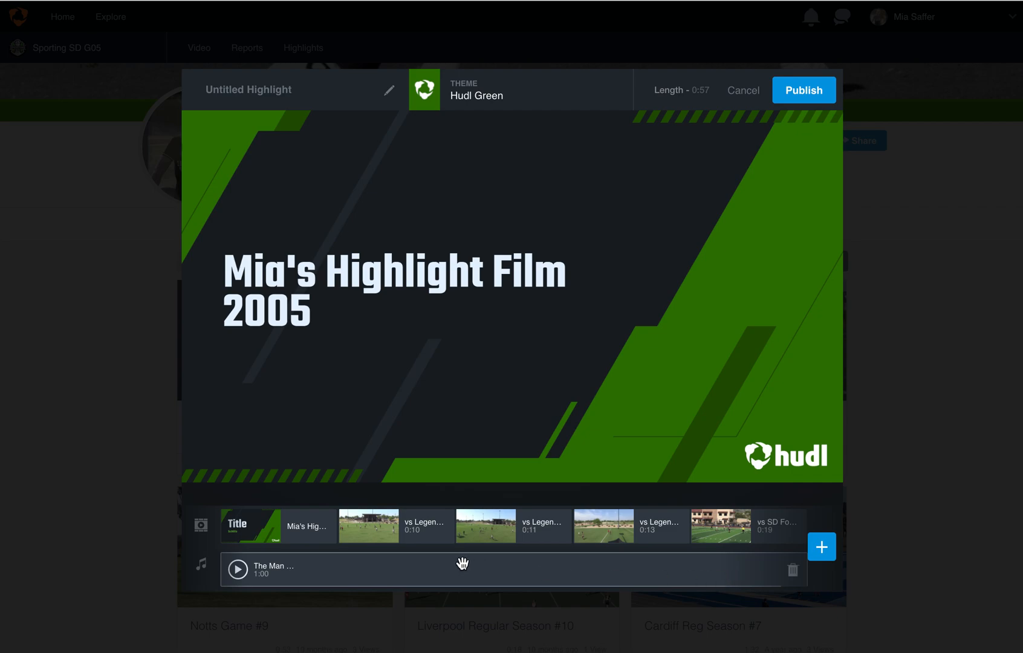
# Title the reel with the athlete's first name followed by "G2005" and publish it.
pyautogui.click(801, 92)
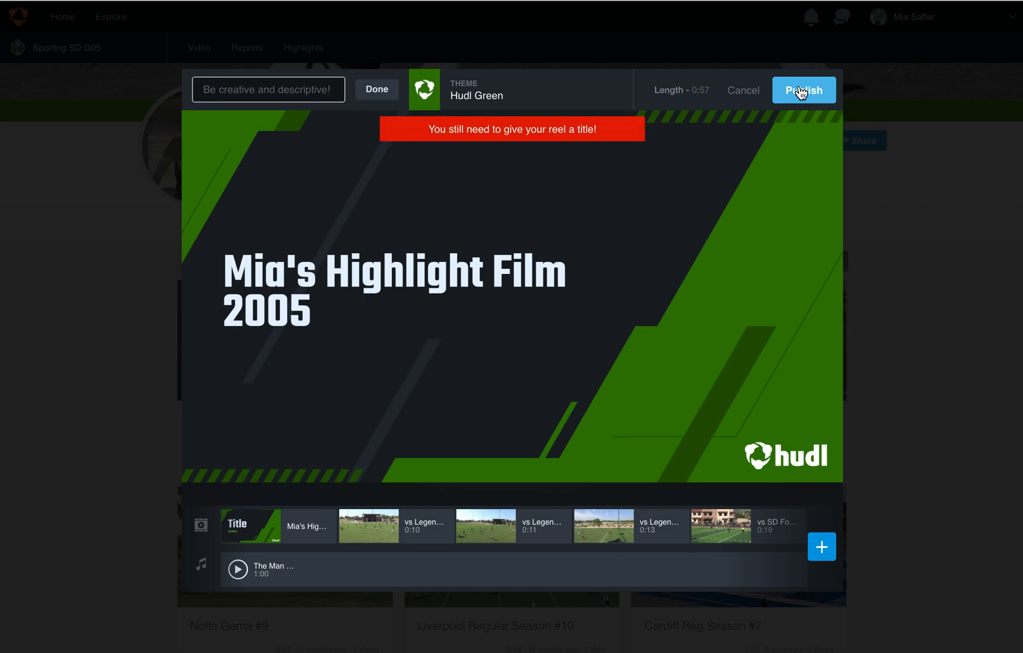
pyautogui.write('Mia')
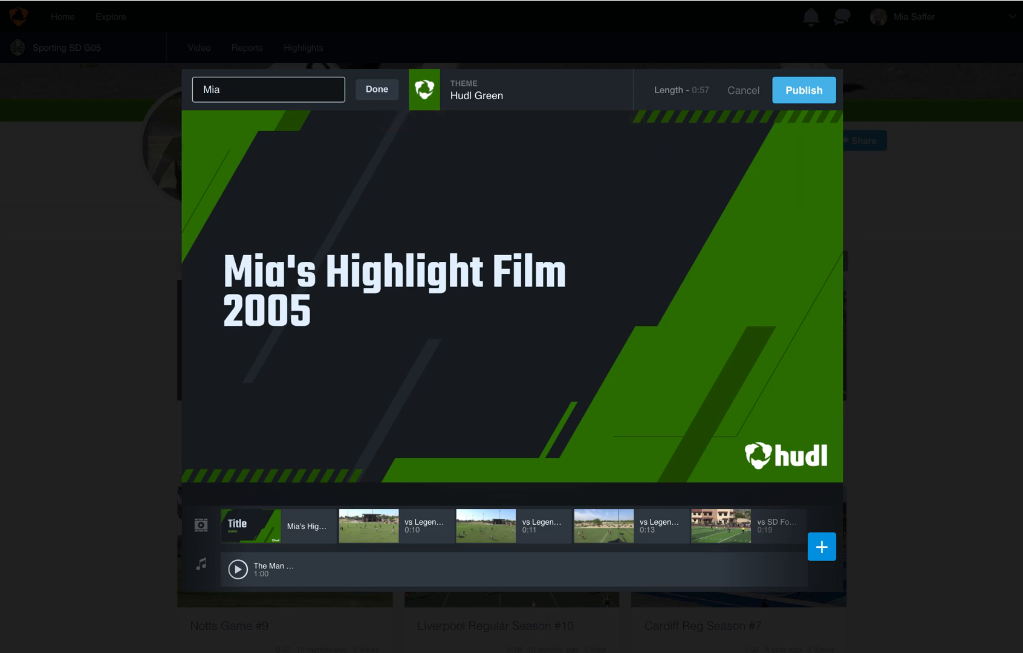
pyautogui.write(' G2005')
pyautogui.click(813, 92)
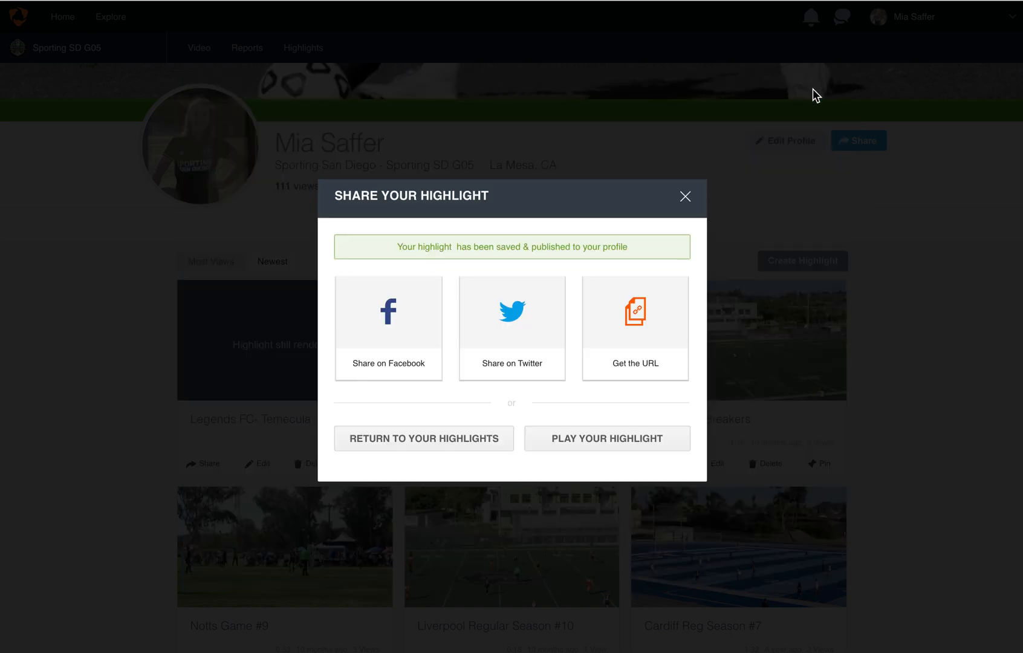
# Open the published highlight for playback, look over its page and check the notifications.
pyautogui.click(563, 445)
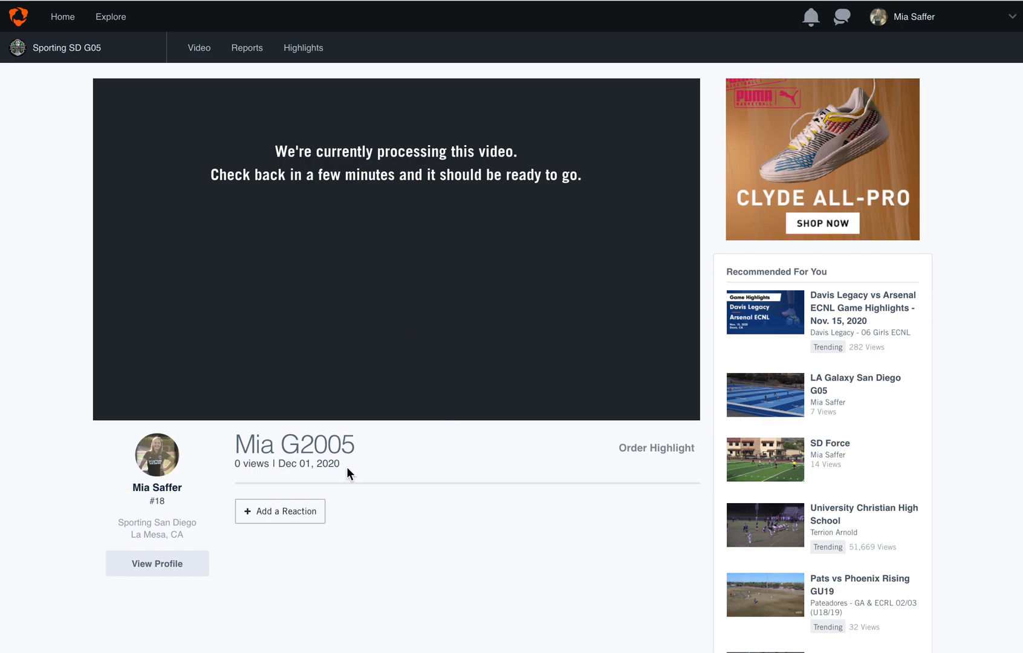
pyautogui.scroll(-2, 400, 482)
pyautogui.scroll(2, 400, 482)
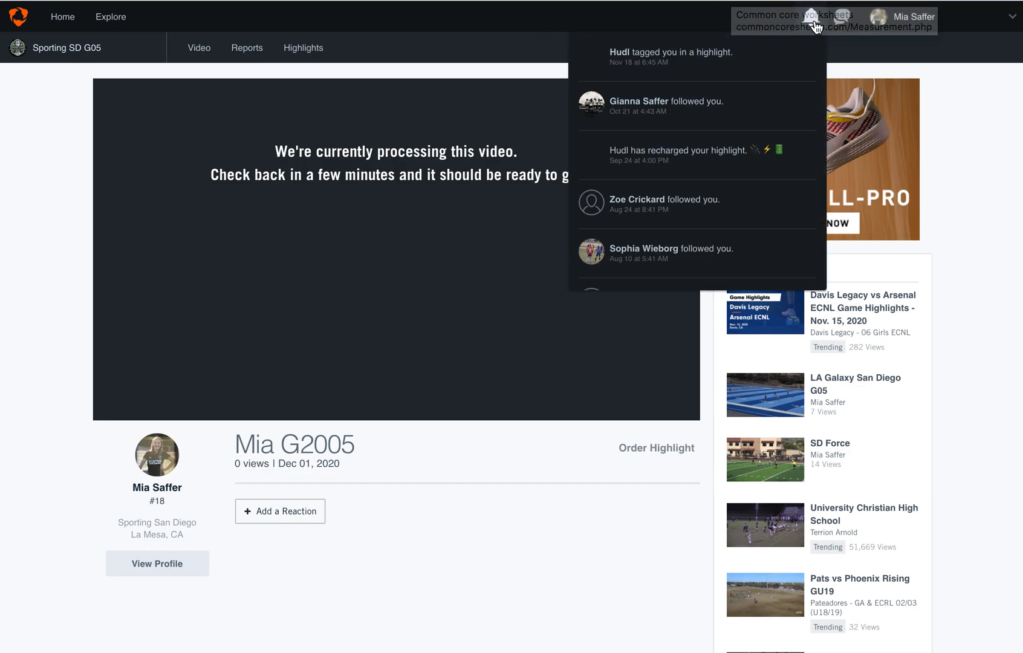
pyautogui.moveTo(877, 23)
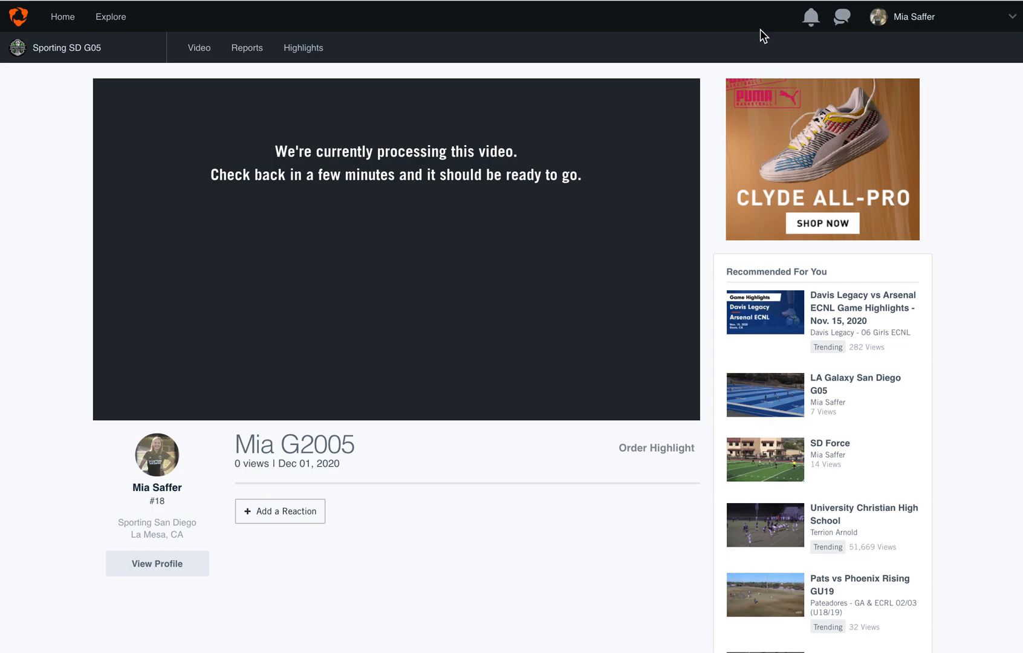